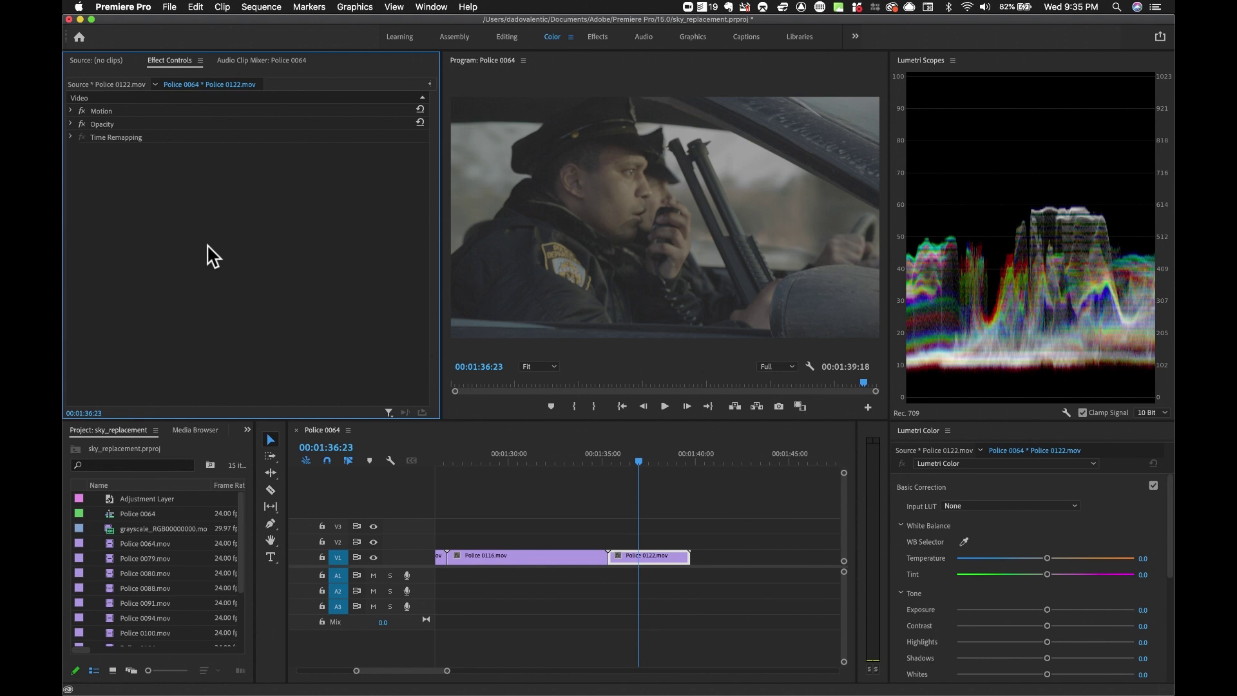
In the Effects workspace, find Look Designer 2 and apply it to the Police 0122 clip
click(600, 37)
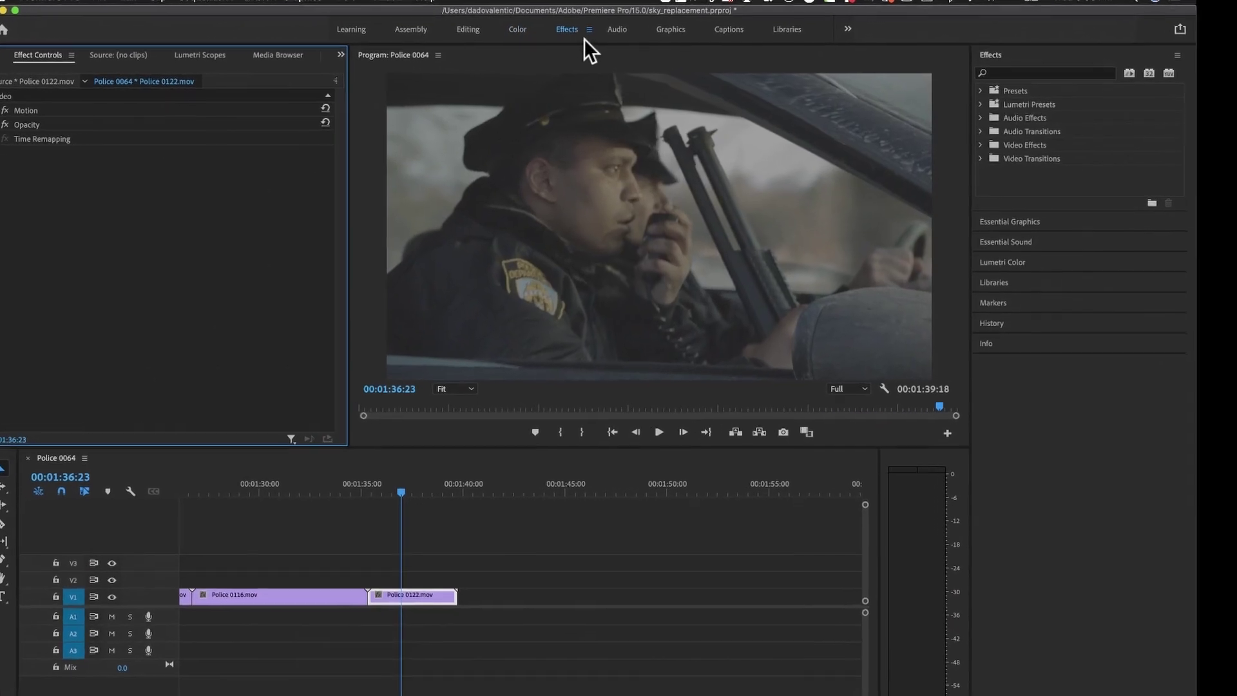
click(1002, 72)
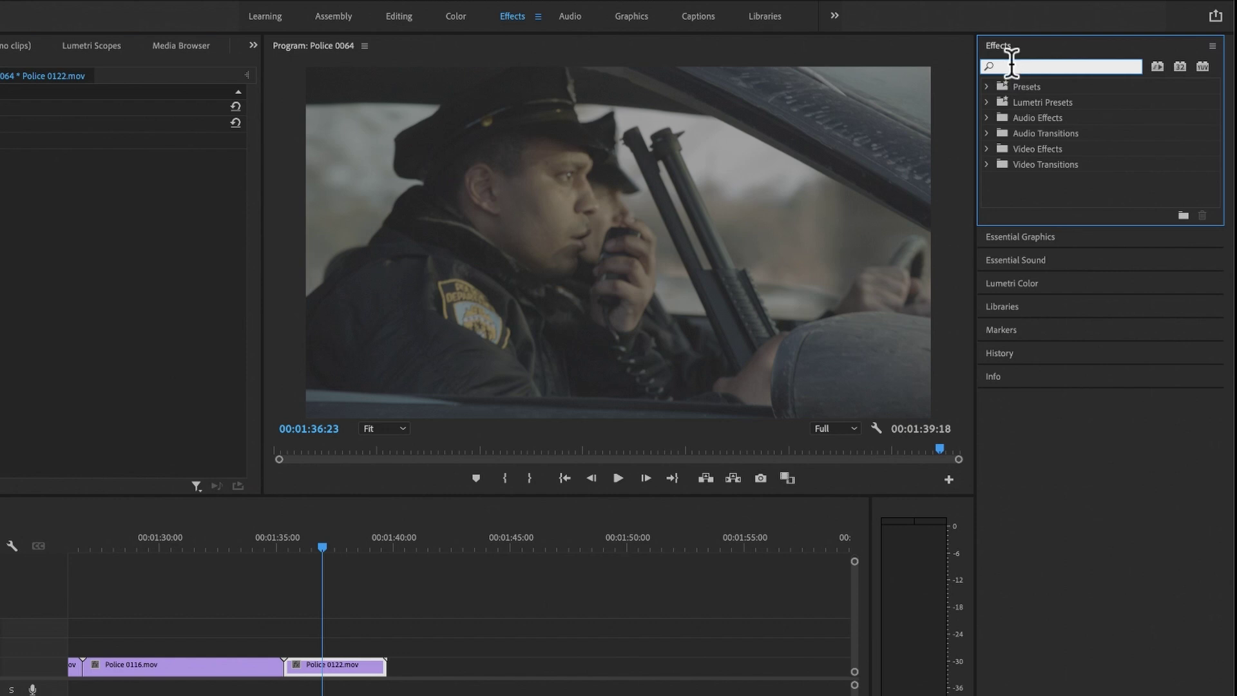
text(look de)
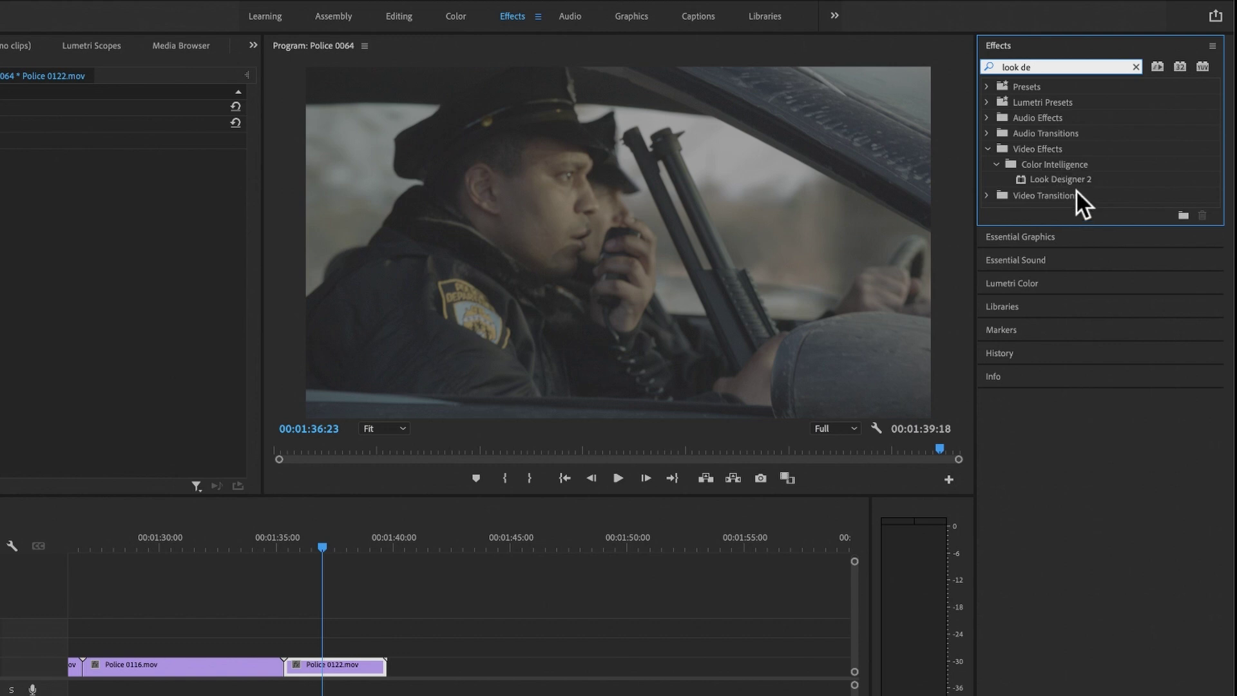
drag(1023, 181, 346, 670)
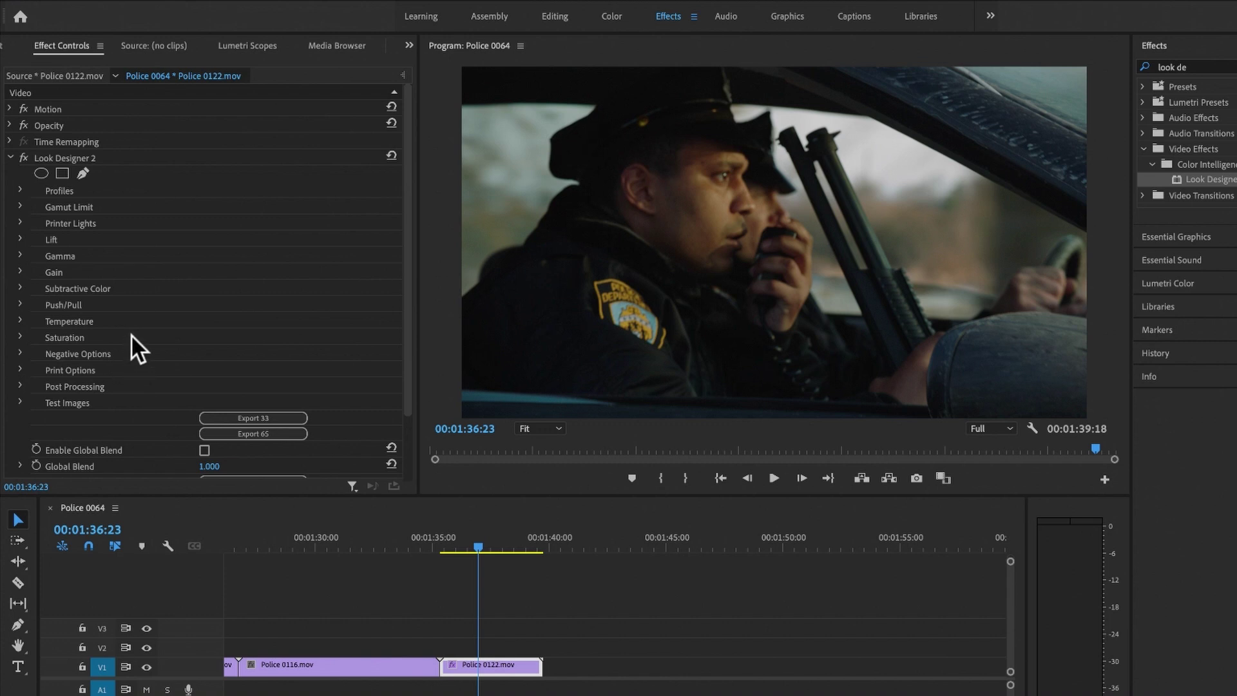
Expand Profiles and set Look Designer 2's Input Profile to ARRI Log C
click(19, 189)
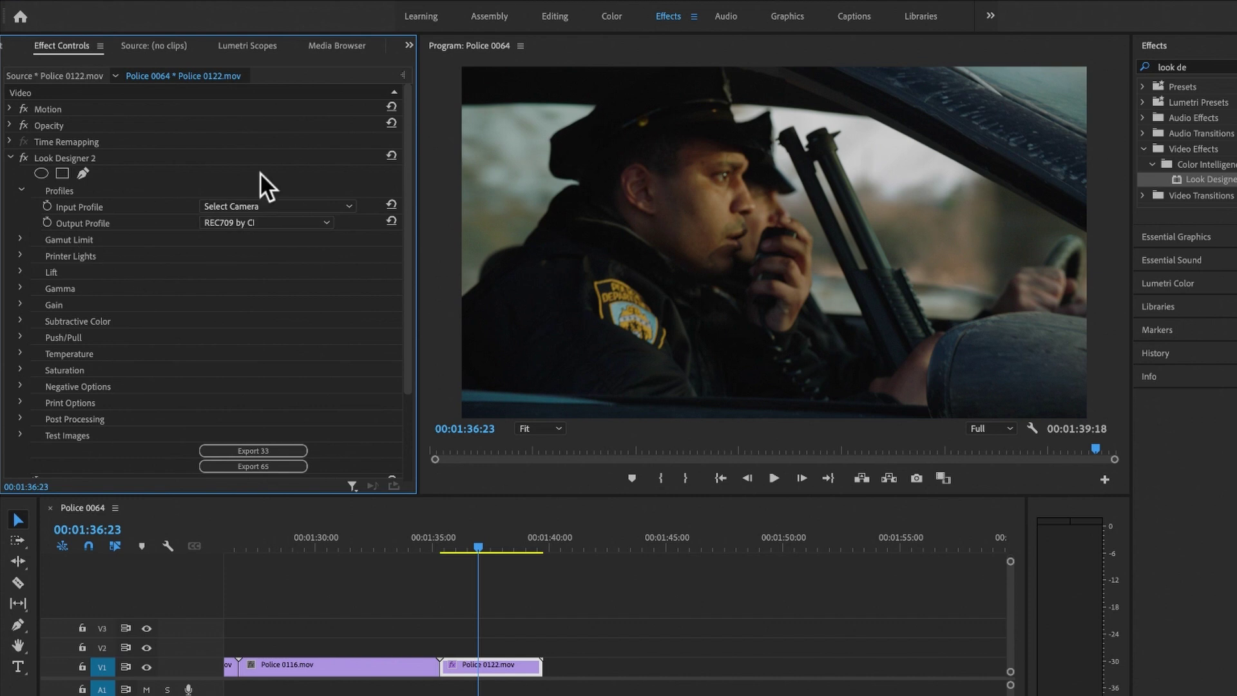
click(249, 207)
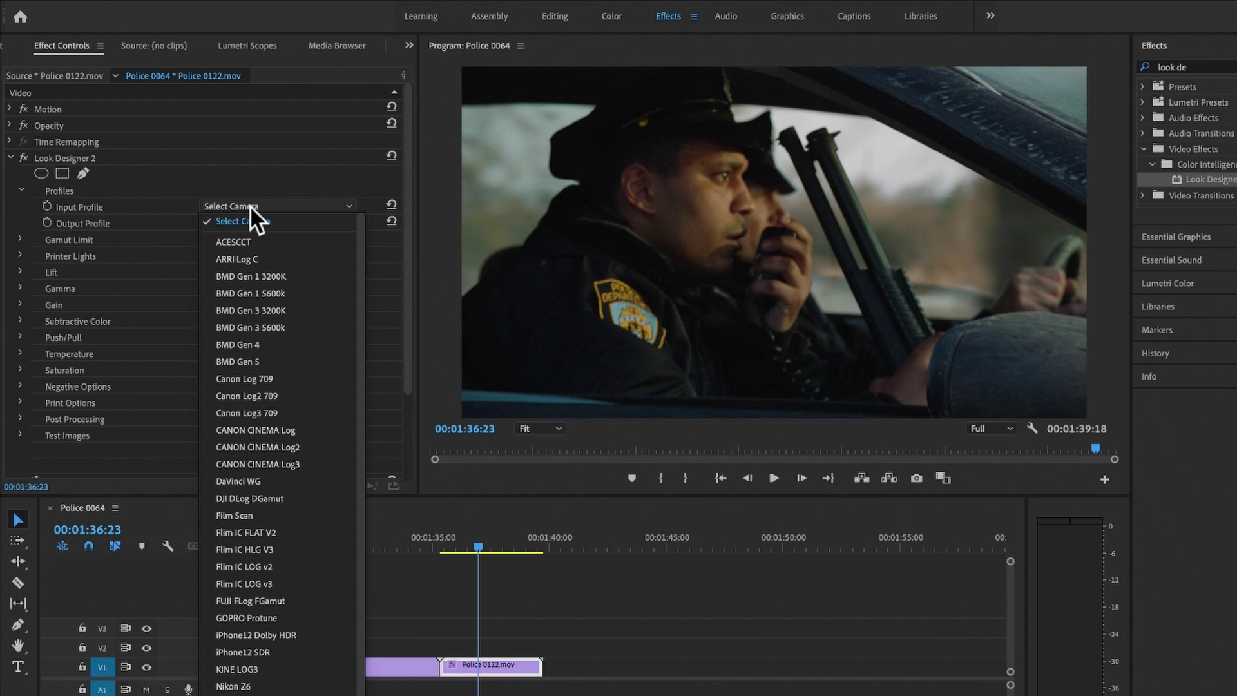
drag(360, 261, 355, 308)
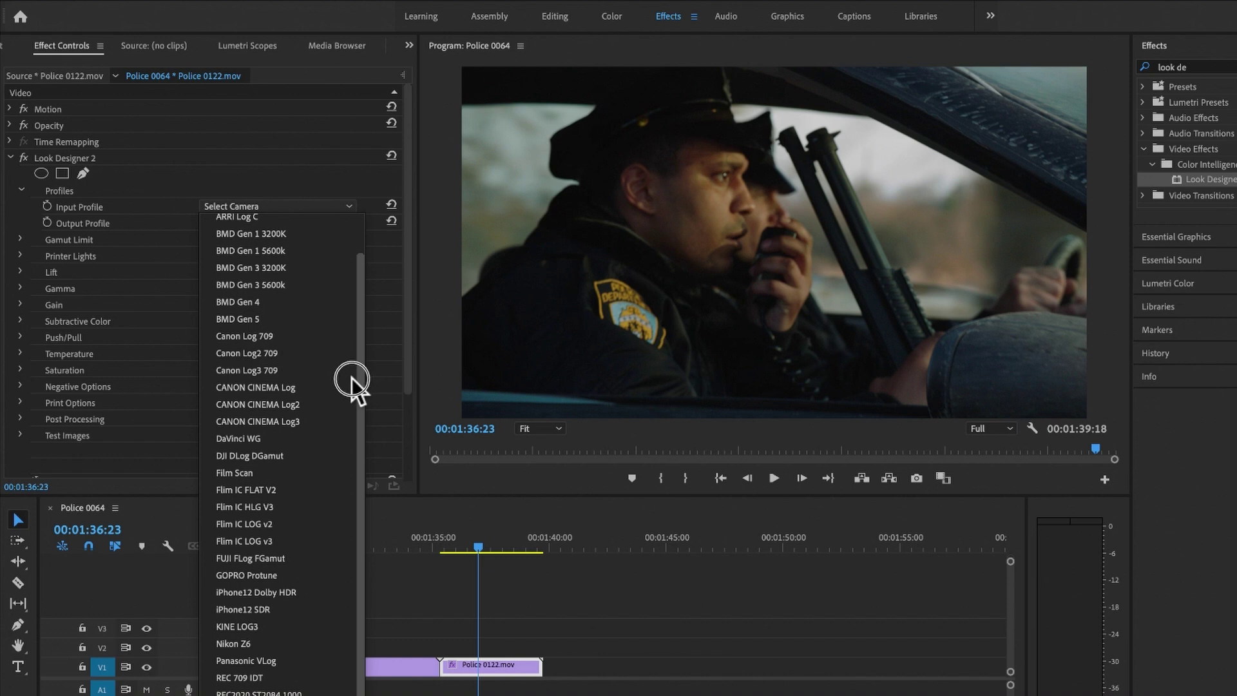
scroll(363, 312, up, 2)
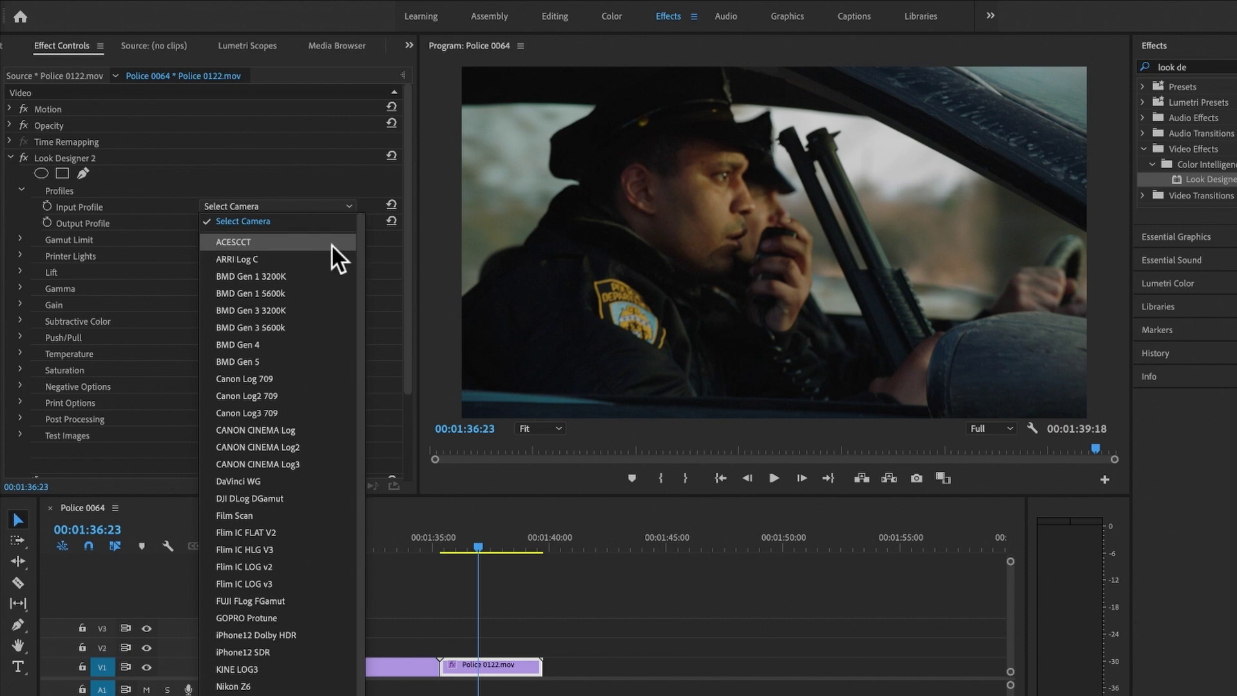
click(261, 258)
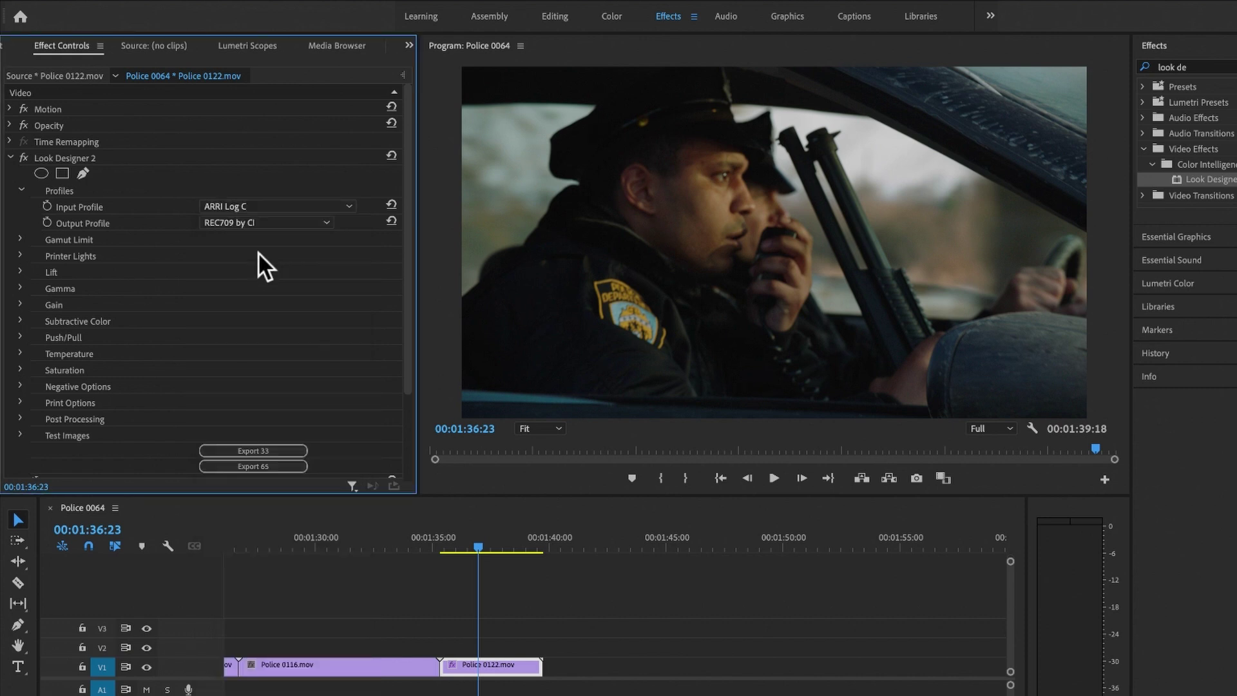
Change the Output Profile from REC709 by CI to REC709 by Arri
click(246, 222)
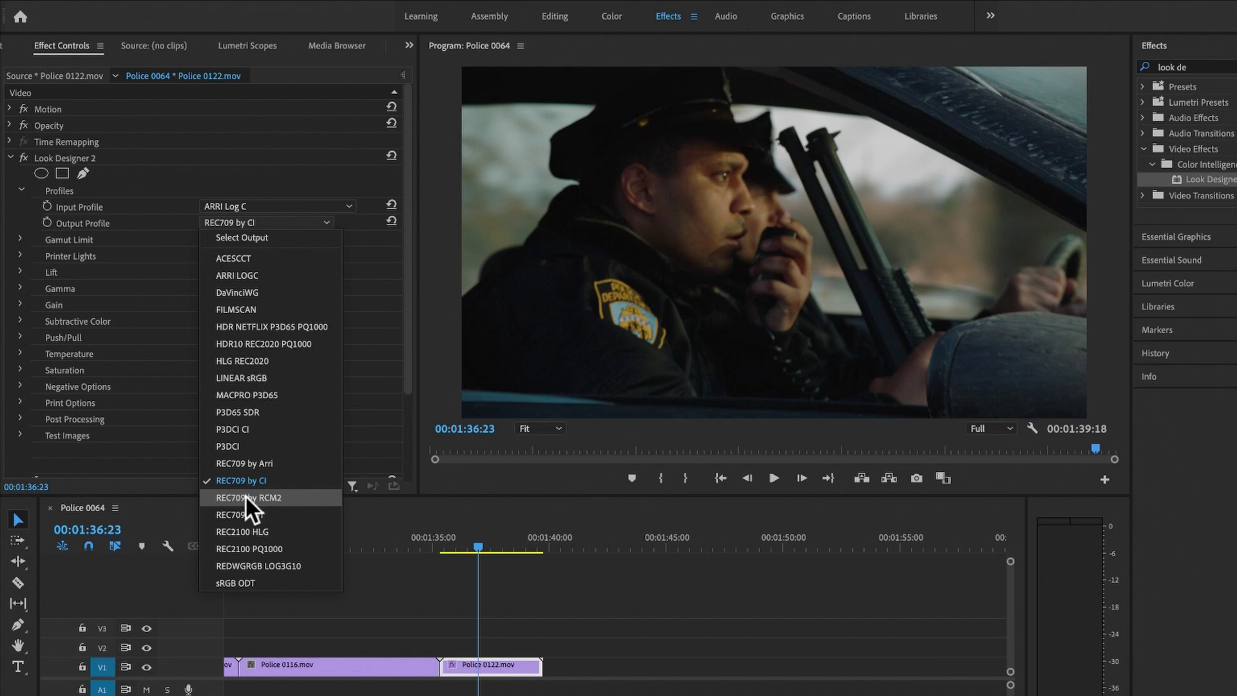
click(260, 463)
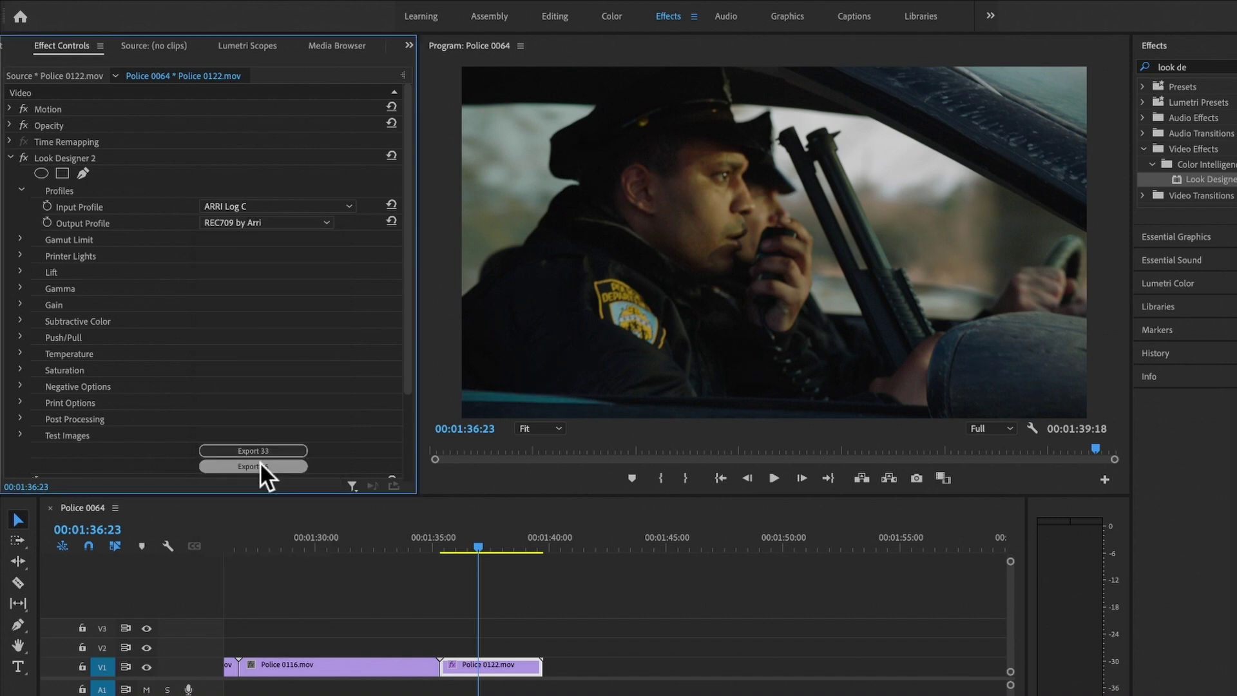
click(293, 222)
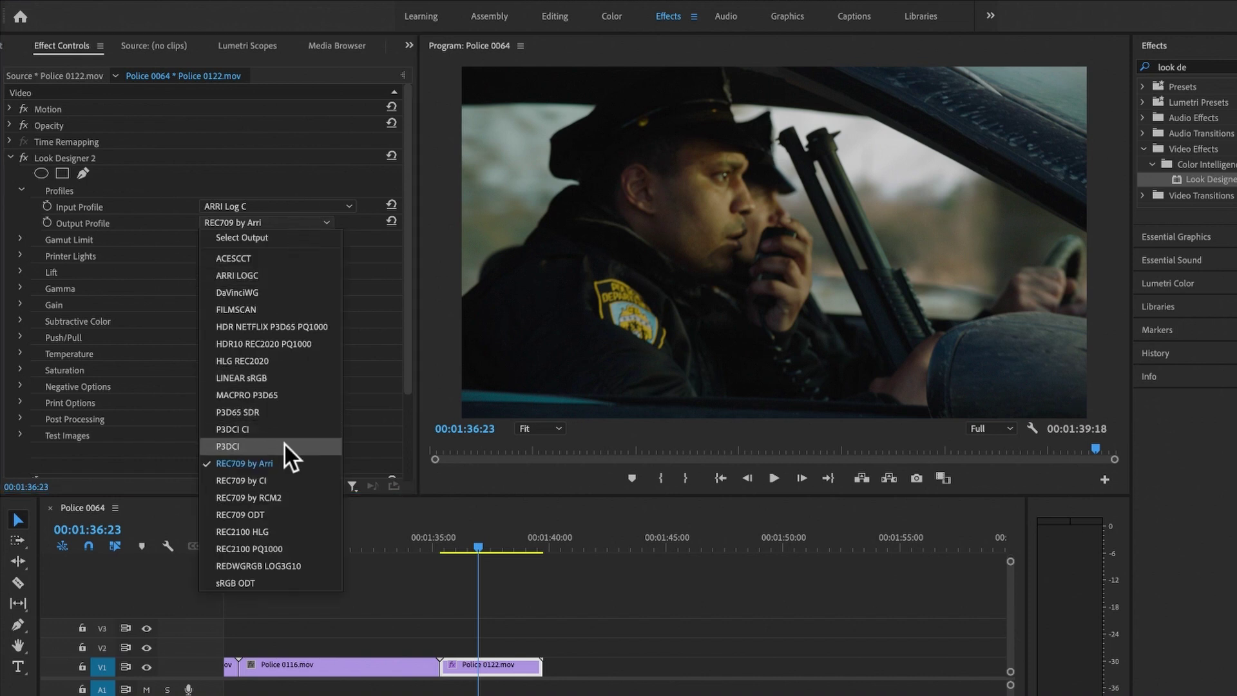
click(274, 494)
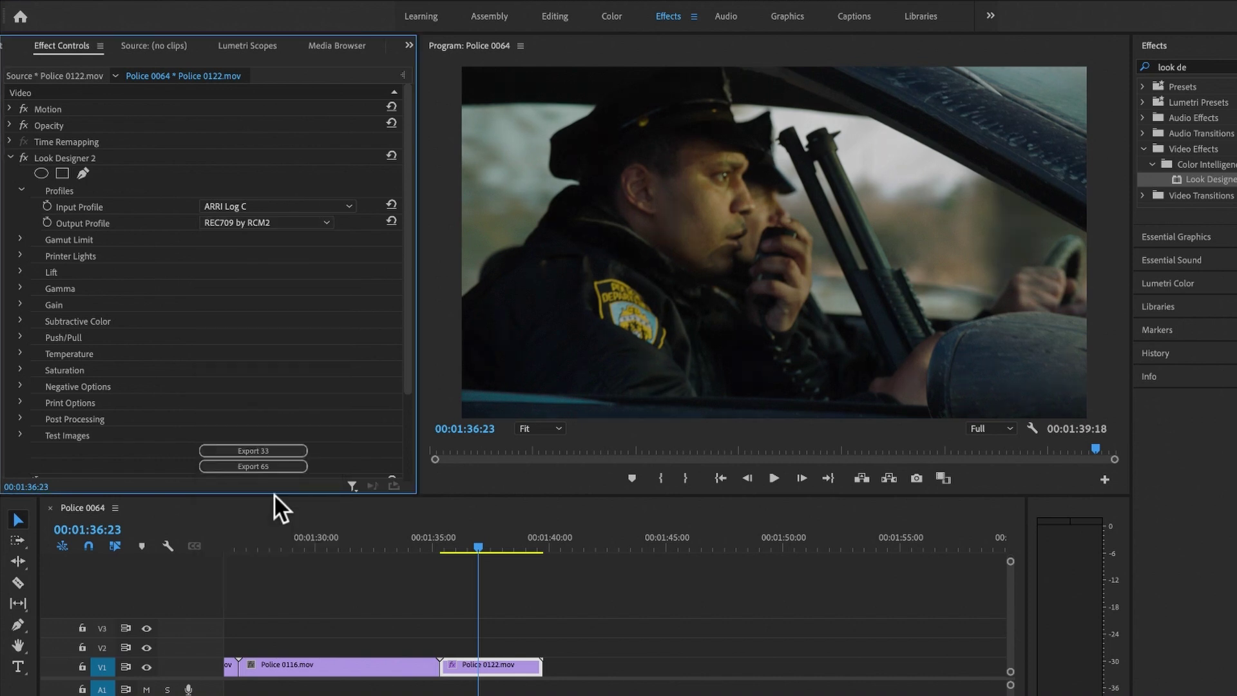
click(269, 222)
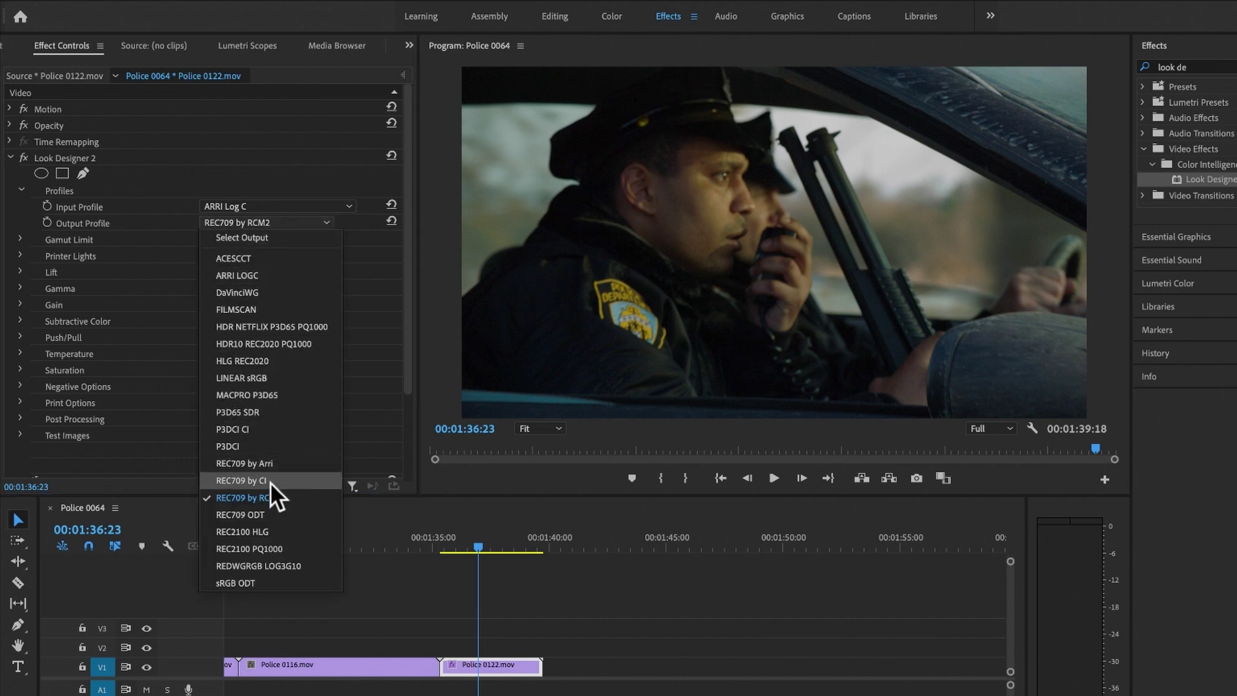
click(269, 482)
click(263, 222)
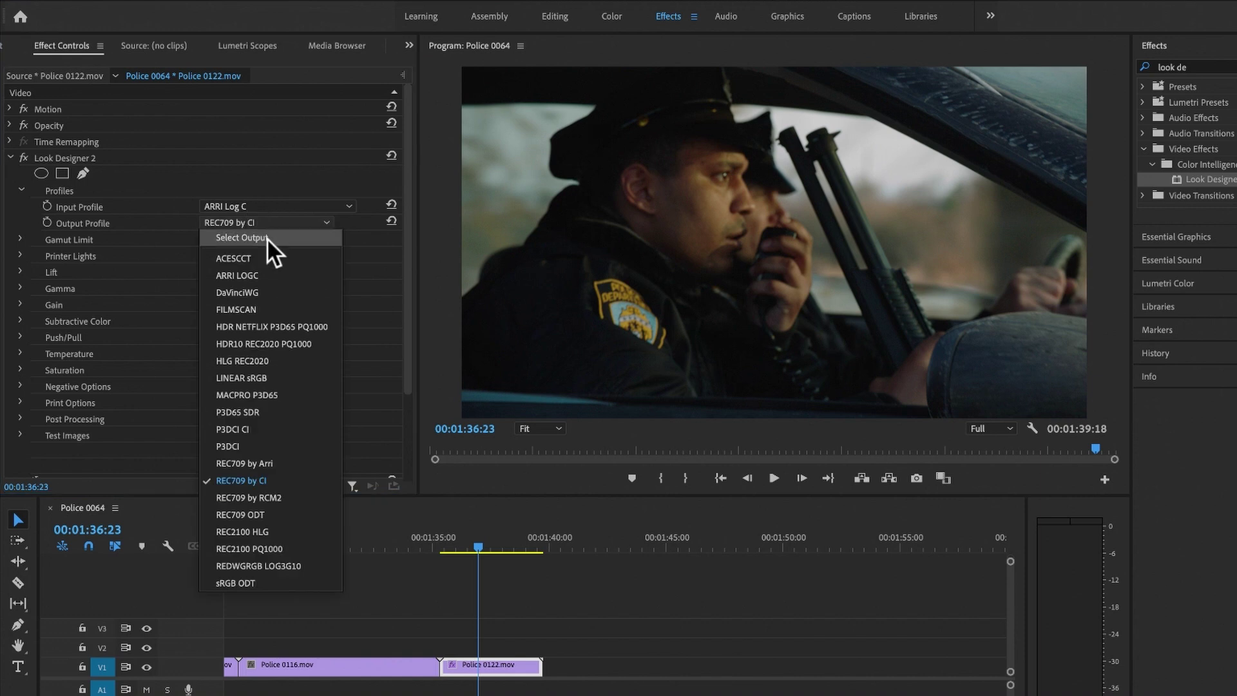
click(281, 510)
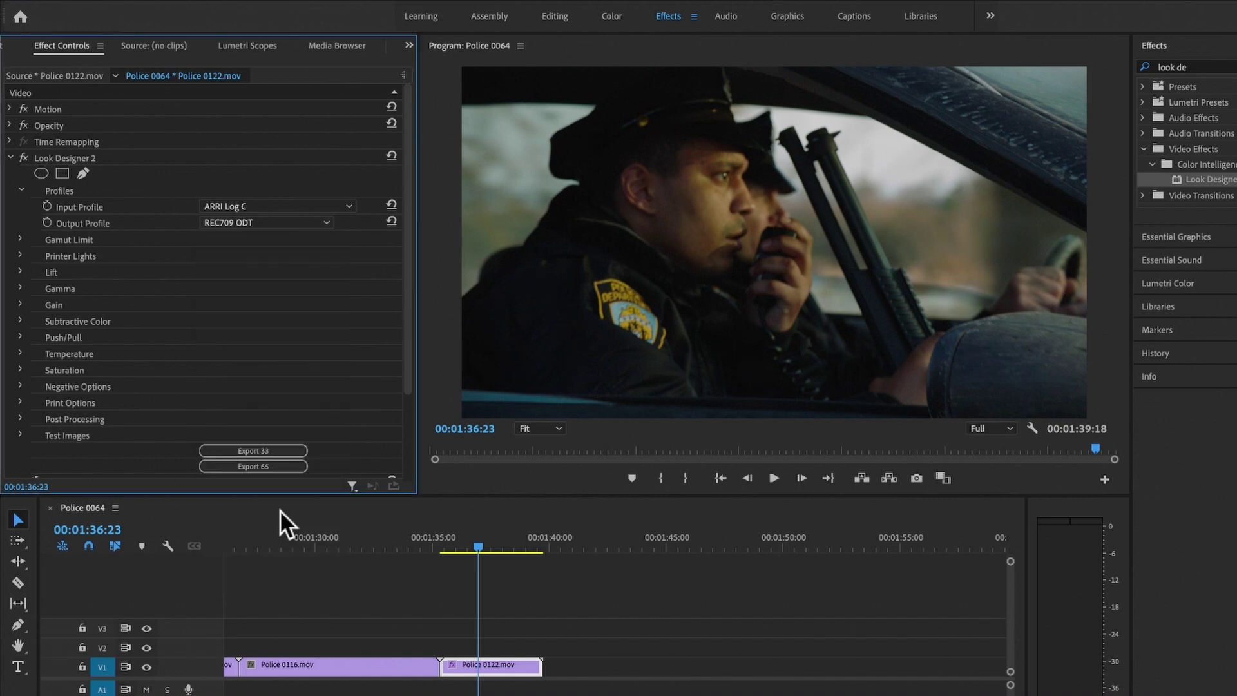
click(261, 222)
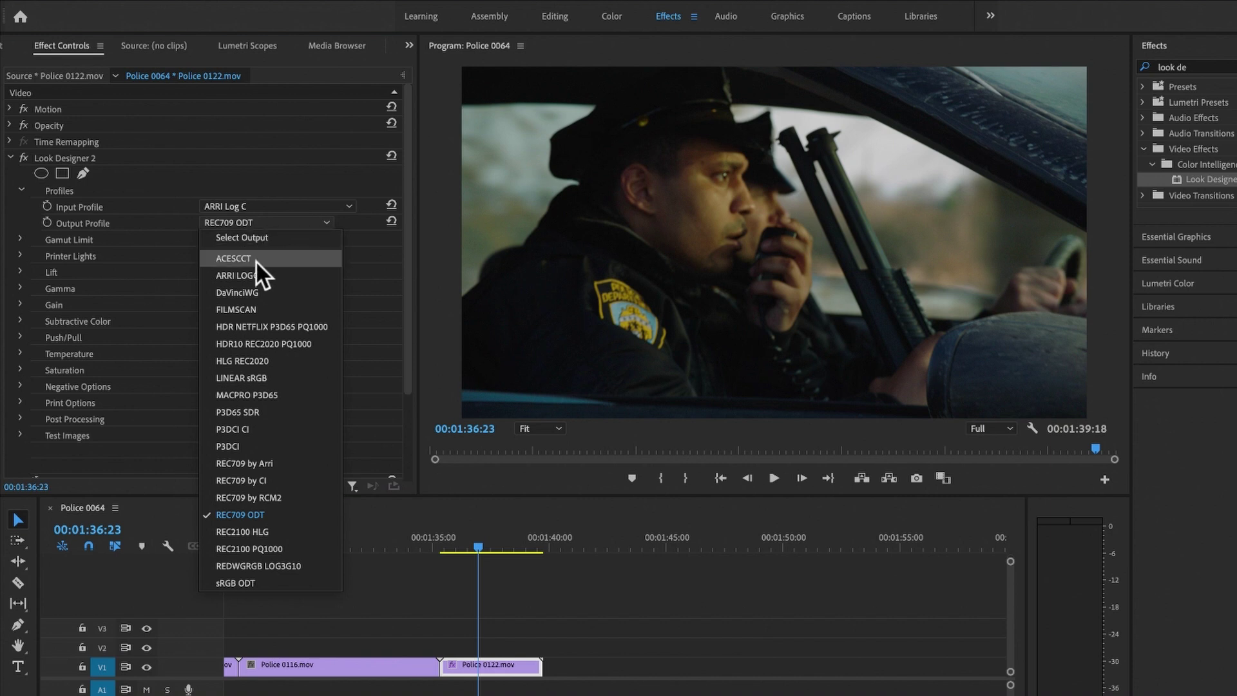
click(240, 583)
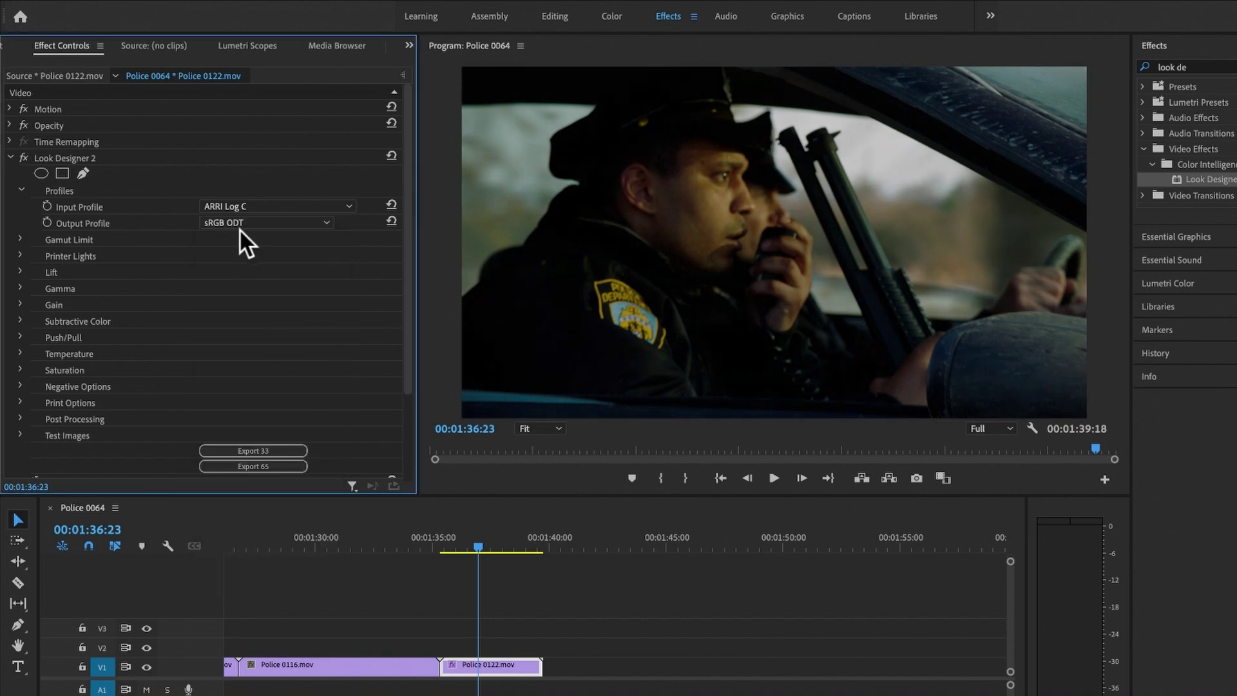
click(242, 223)
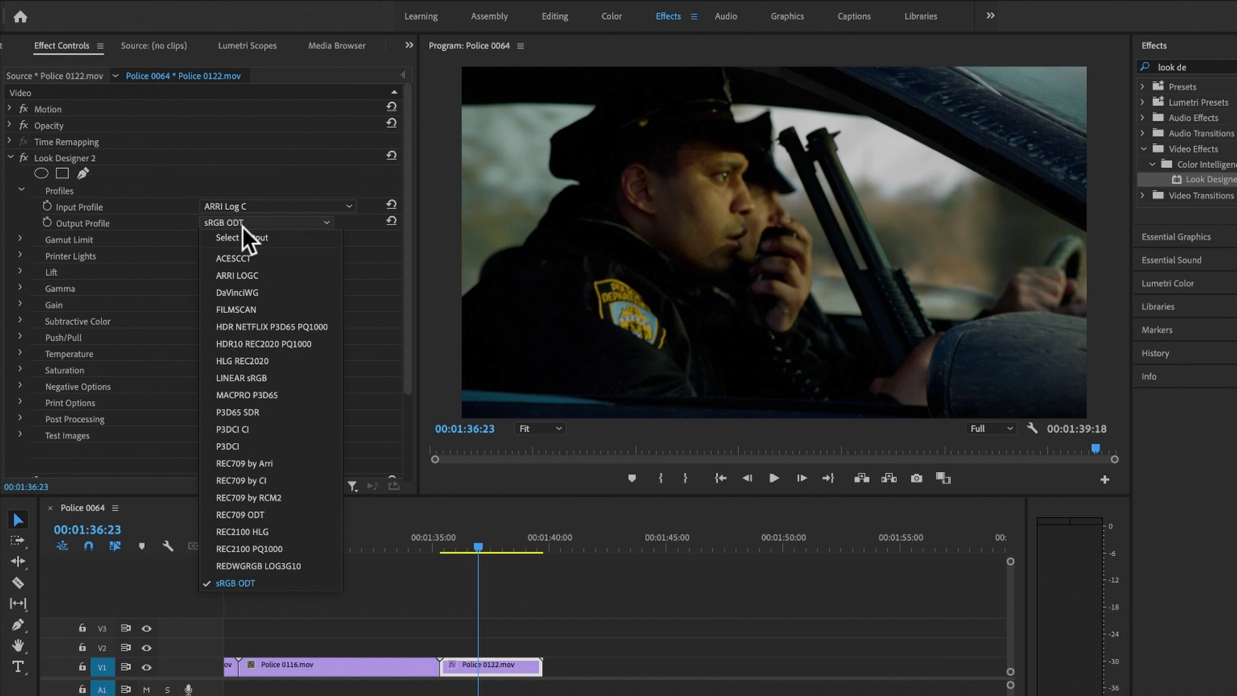
click(261, 463)
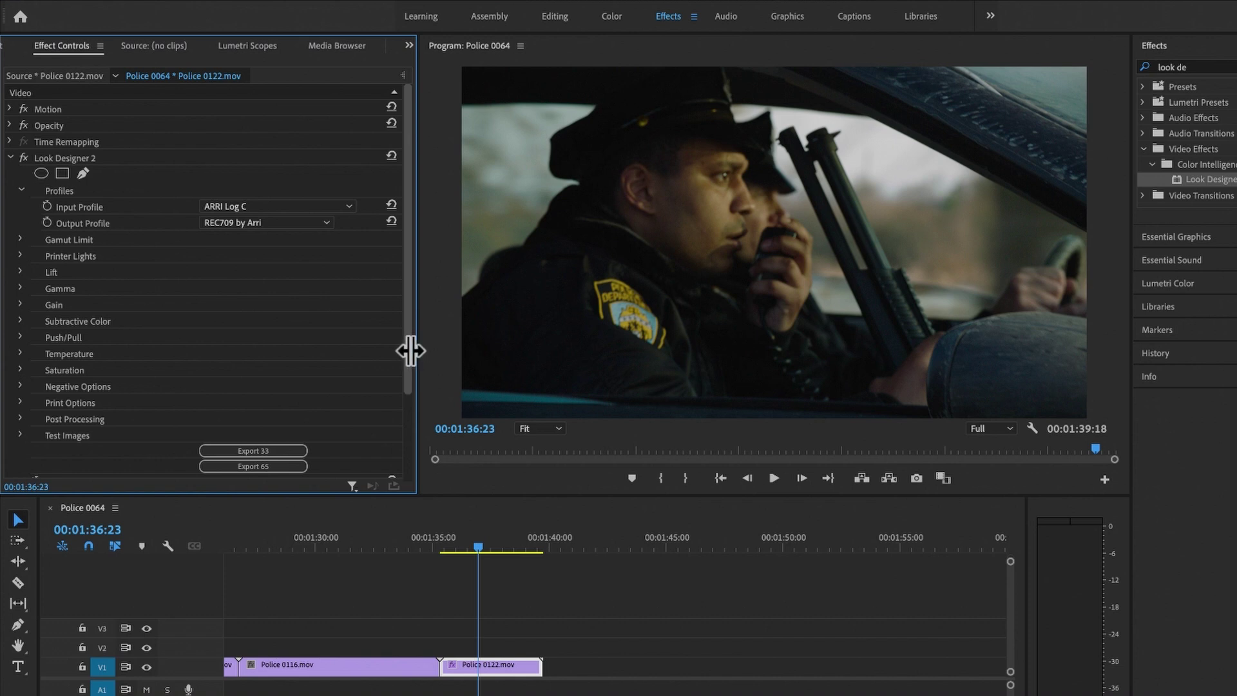
Preview the Ed Lachman Zones false-colour test image with its guide strip, then turn it off
drag(404, 350, 405, 436)
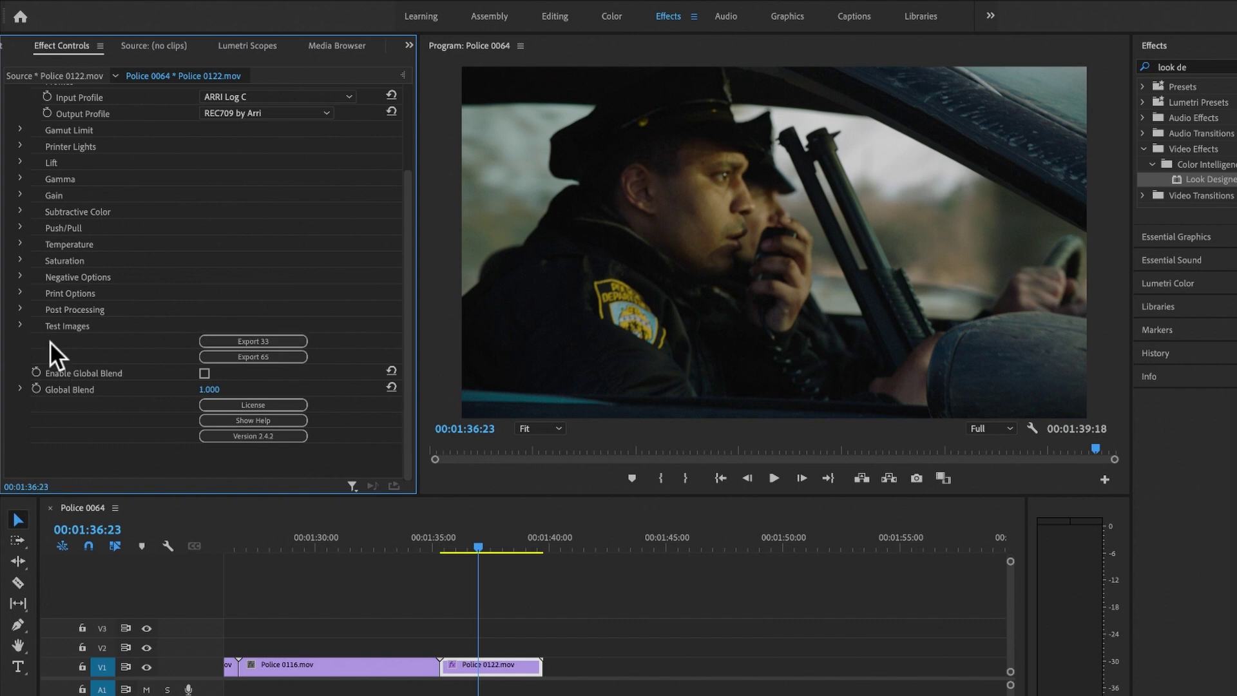
click(20, 326)
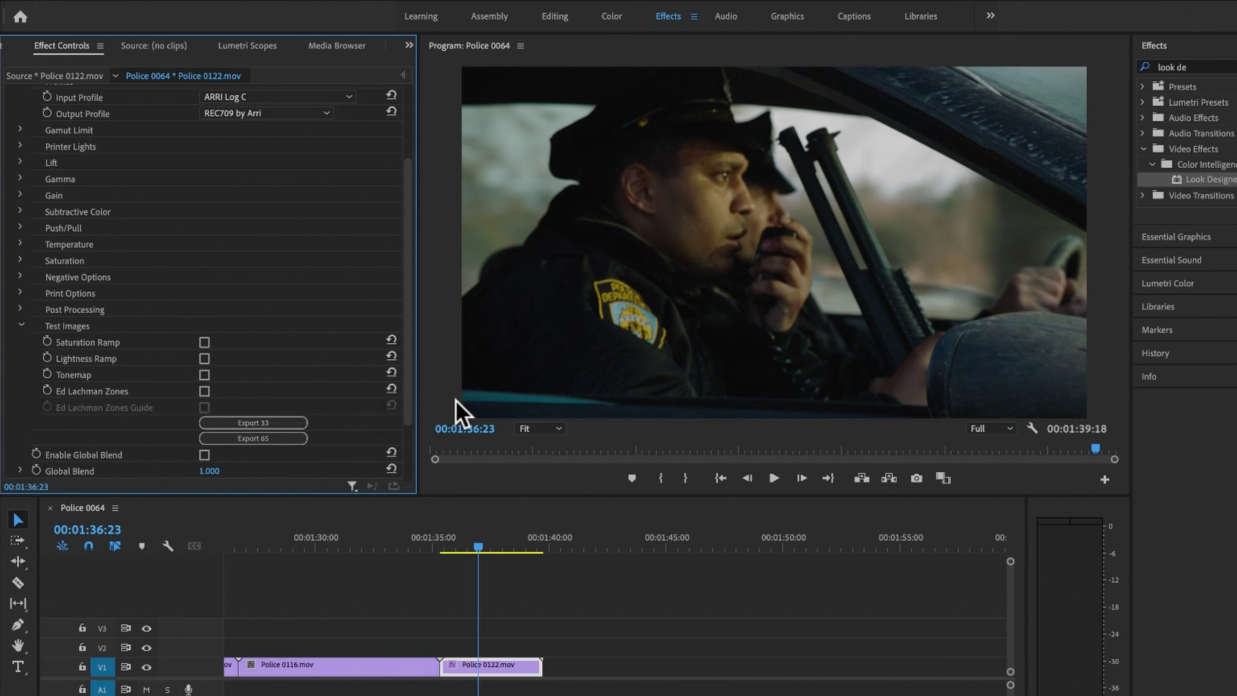
click(204, 391)
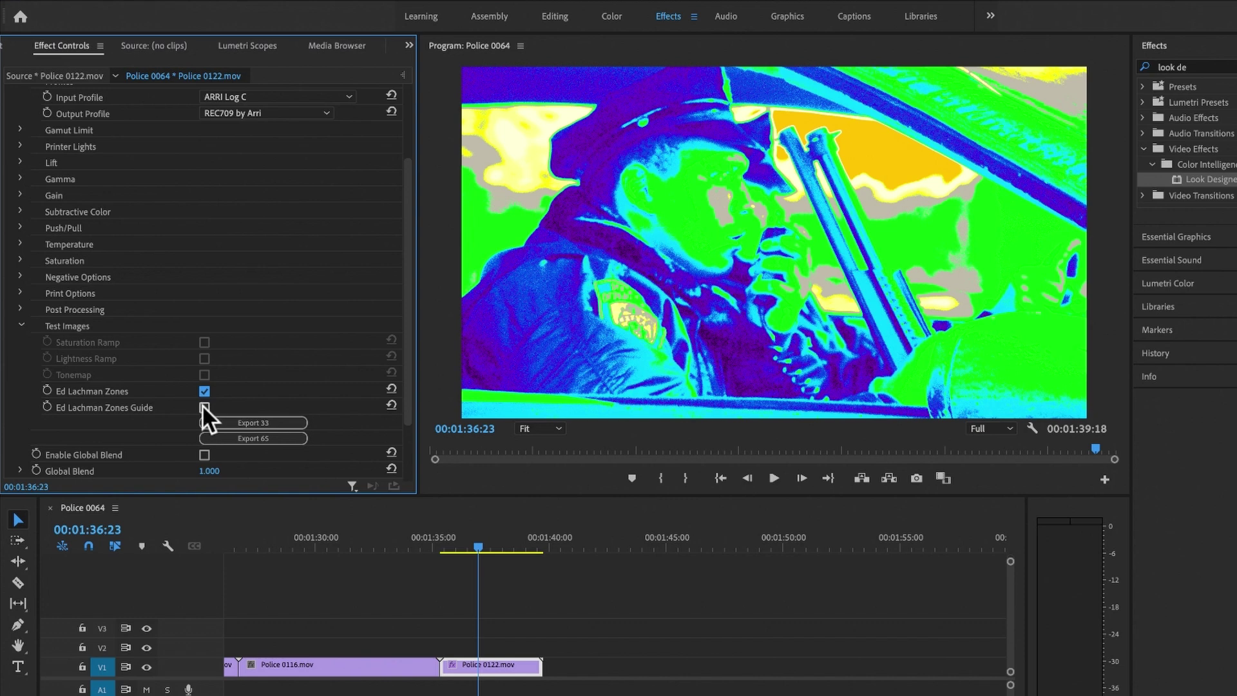
click(204, 407)
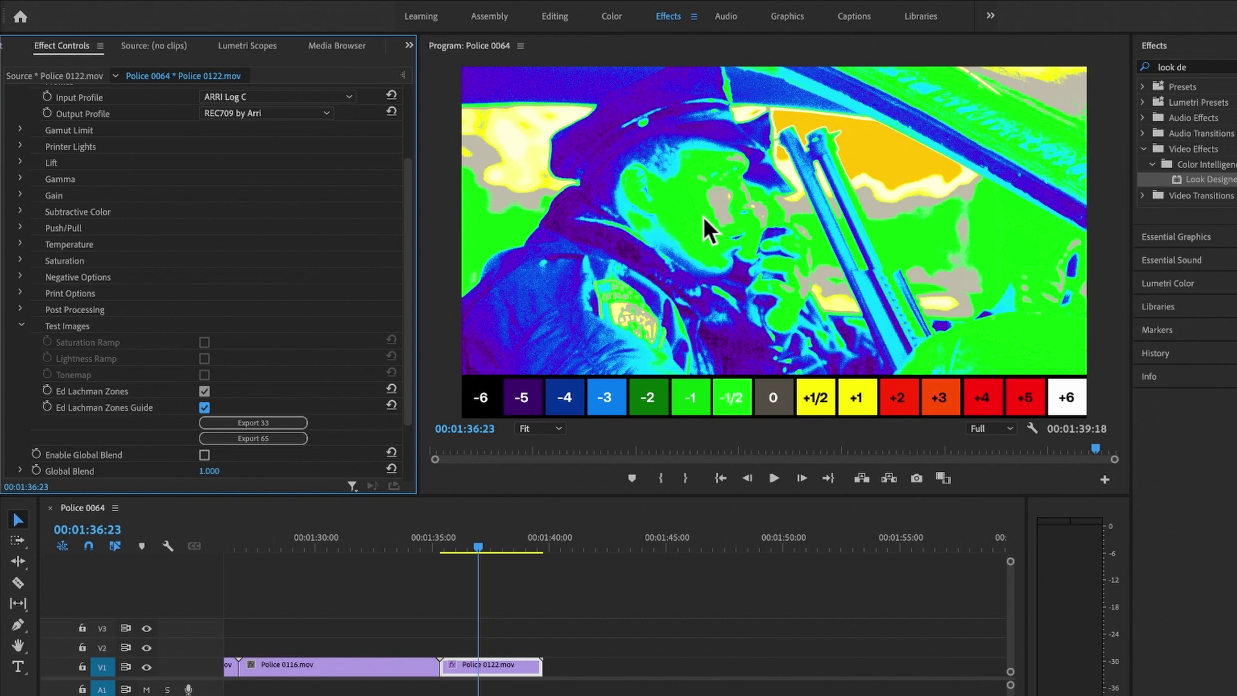
click(204, 391)
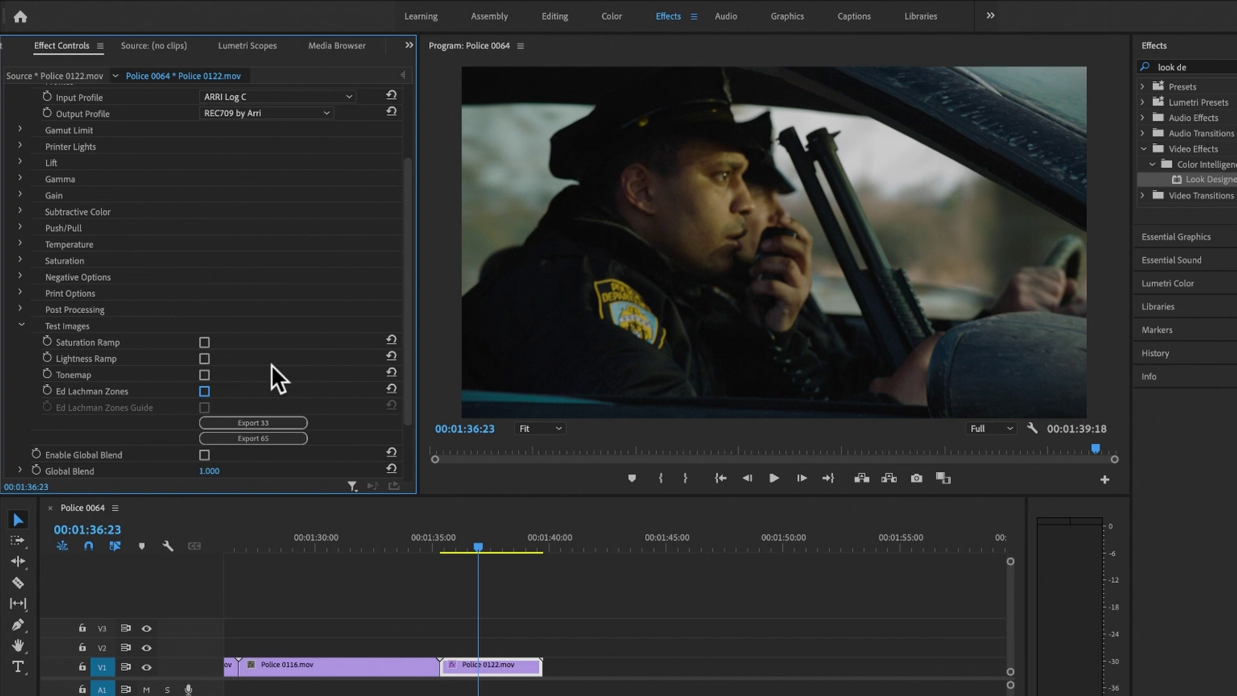
scroll(272, 364, up, 3)
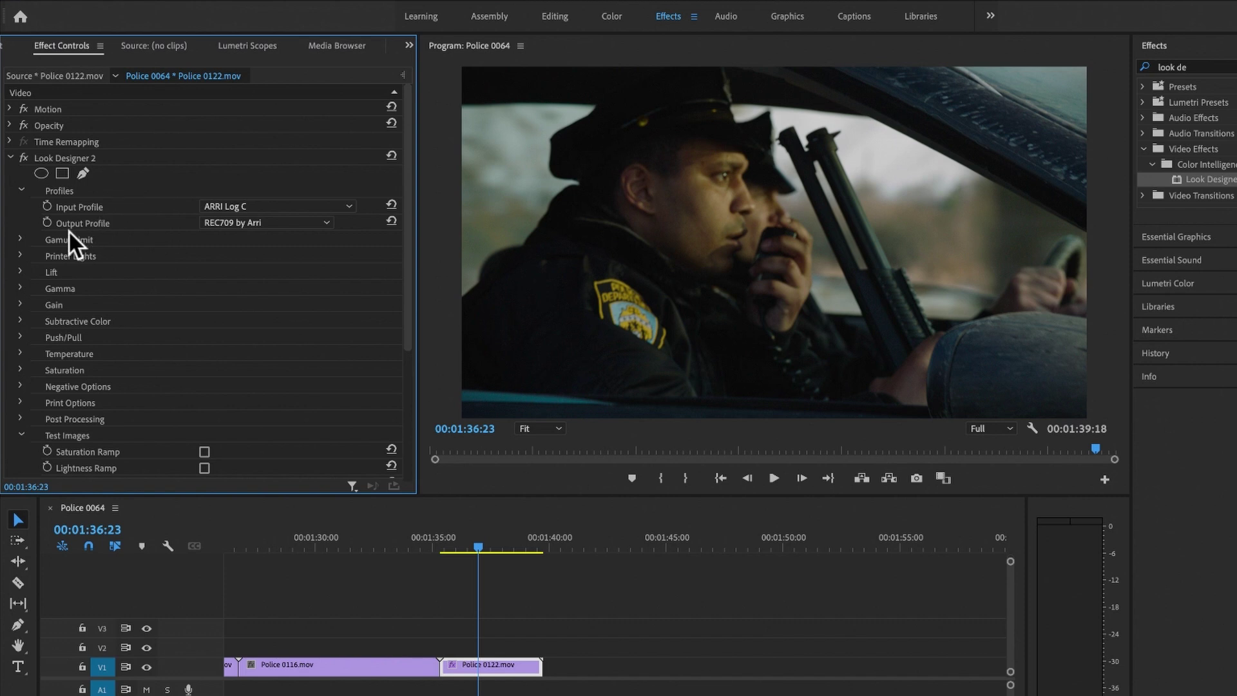
Set Printer Lights All to 0.004 and Printer Lights Red to 0.018 for a warmer tone
click(20, 239)
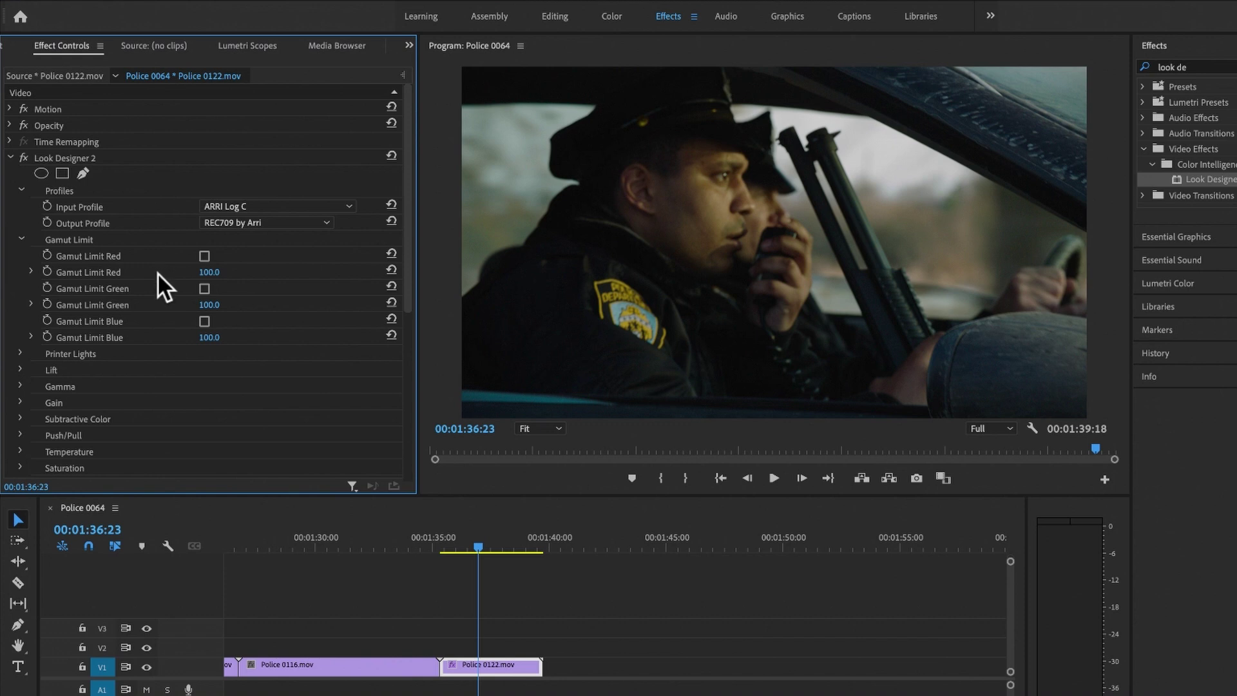
click(21, 239)
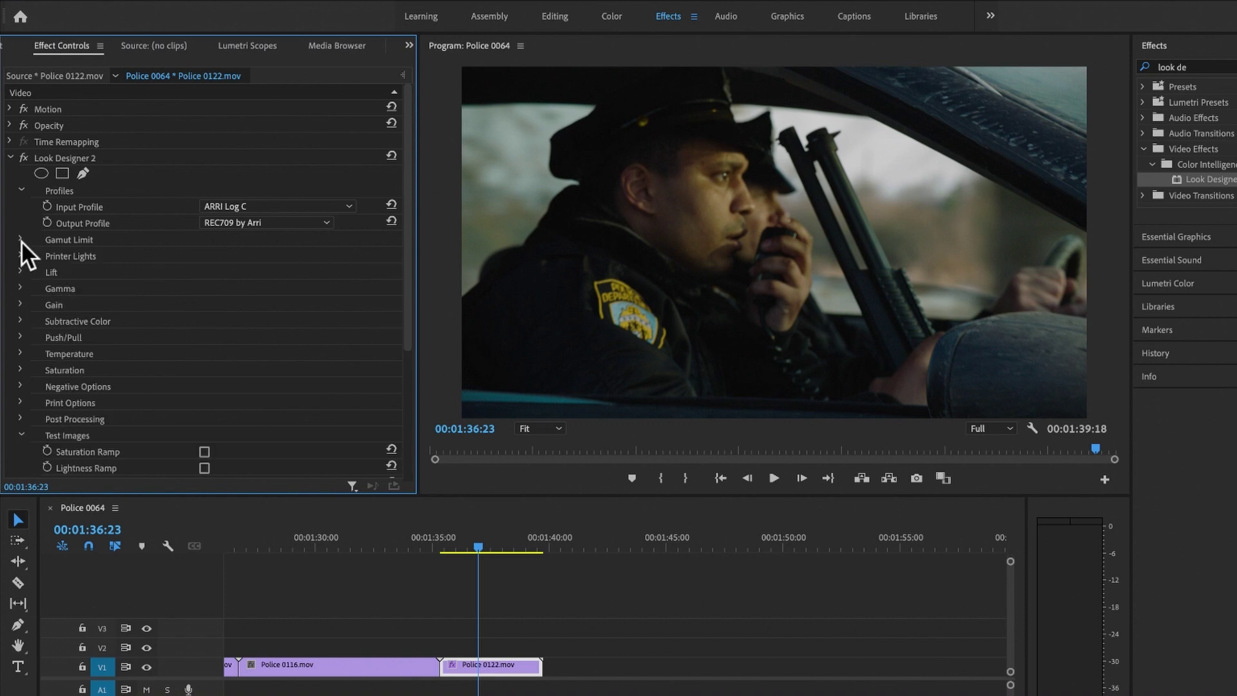
click(20, 255)
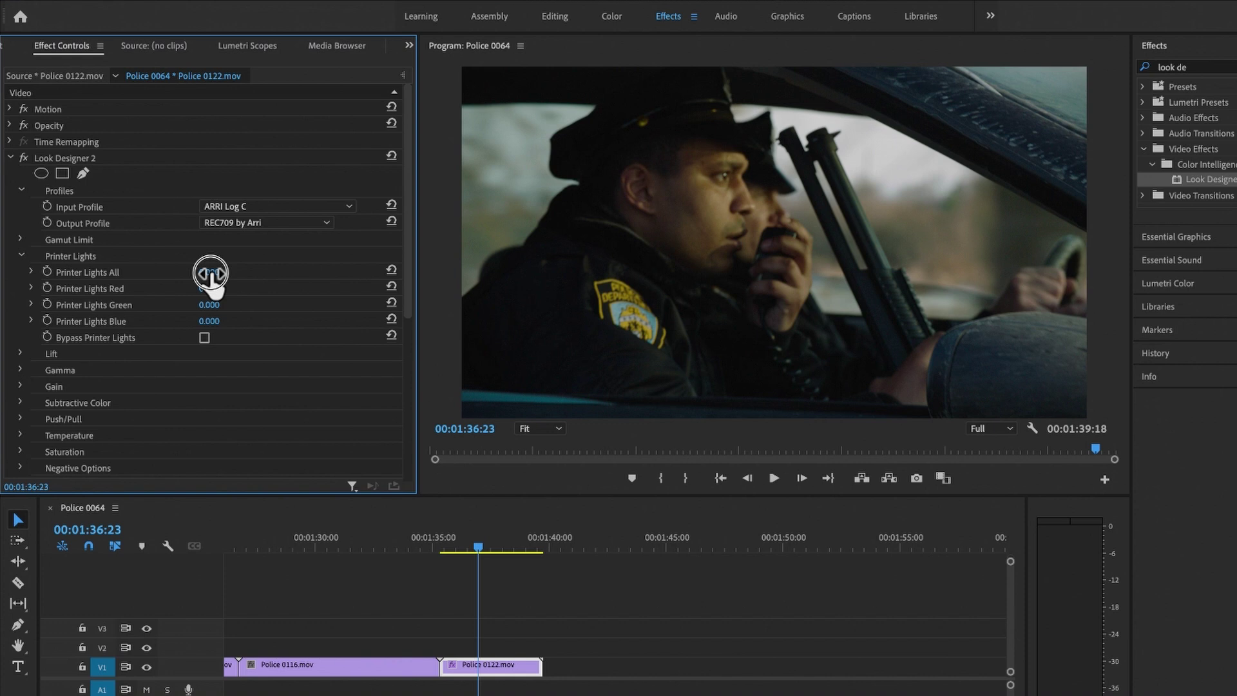
click(31, 272)
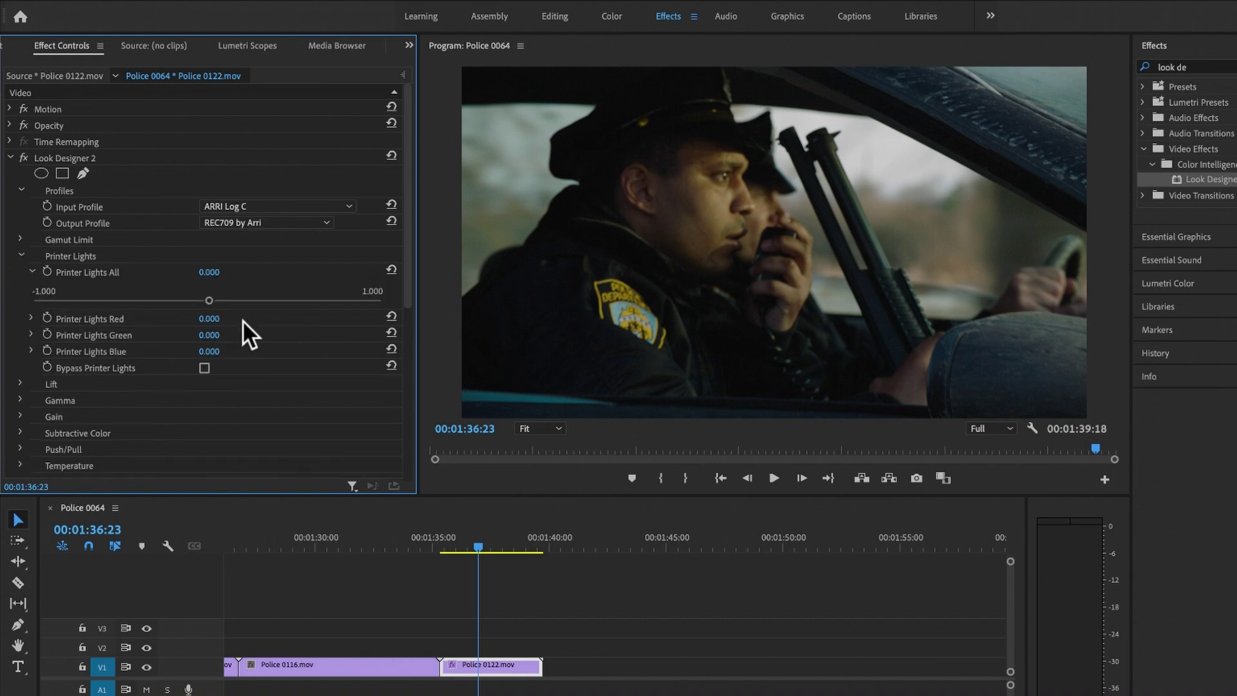
mouse_move(208, 300)
mouse_down()
mouse_move(196, 302)
mouse_move(206, 304)
mouse_up()
click(19, 256)
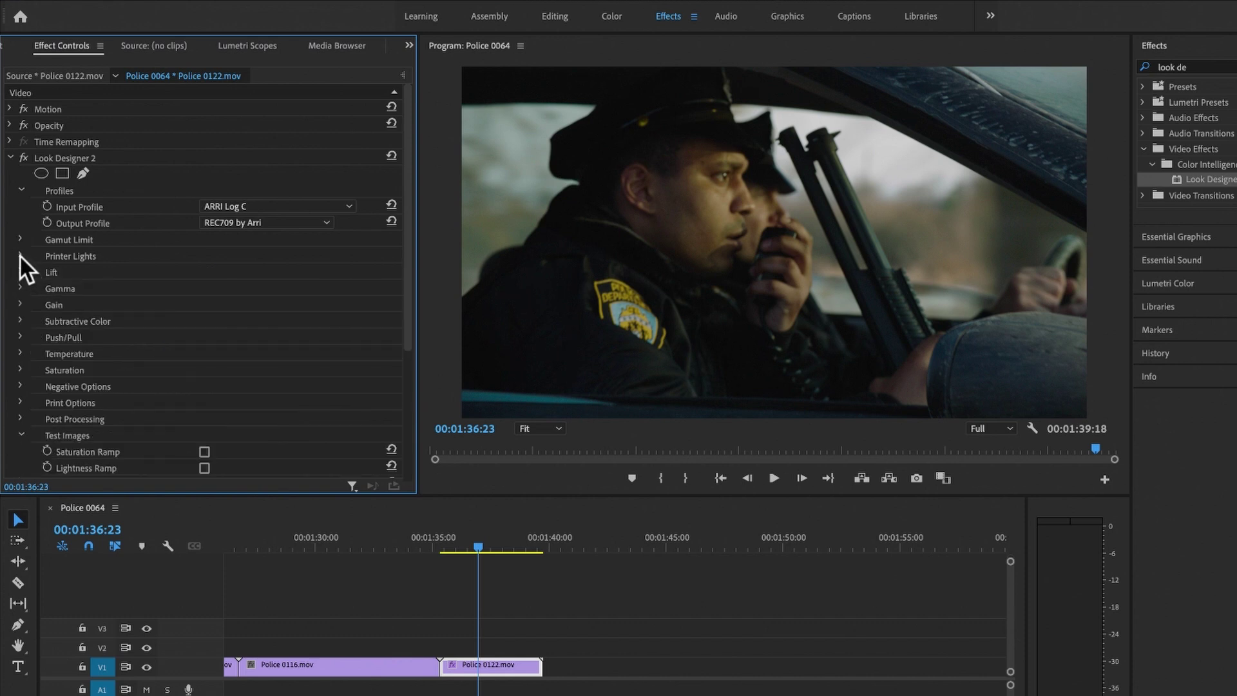
click(20, 255)
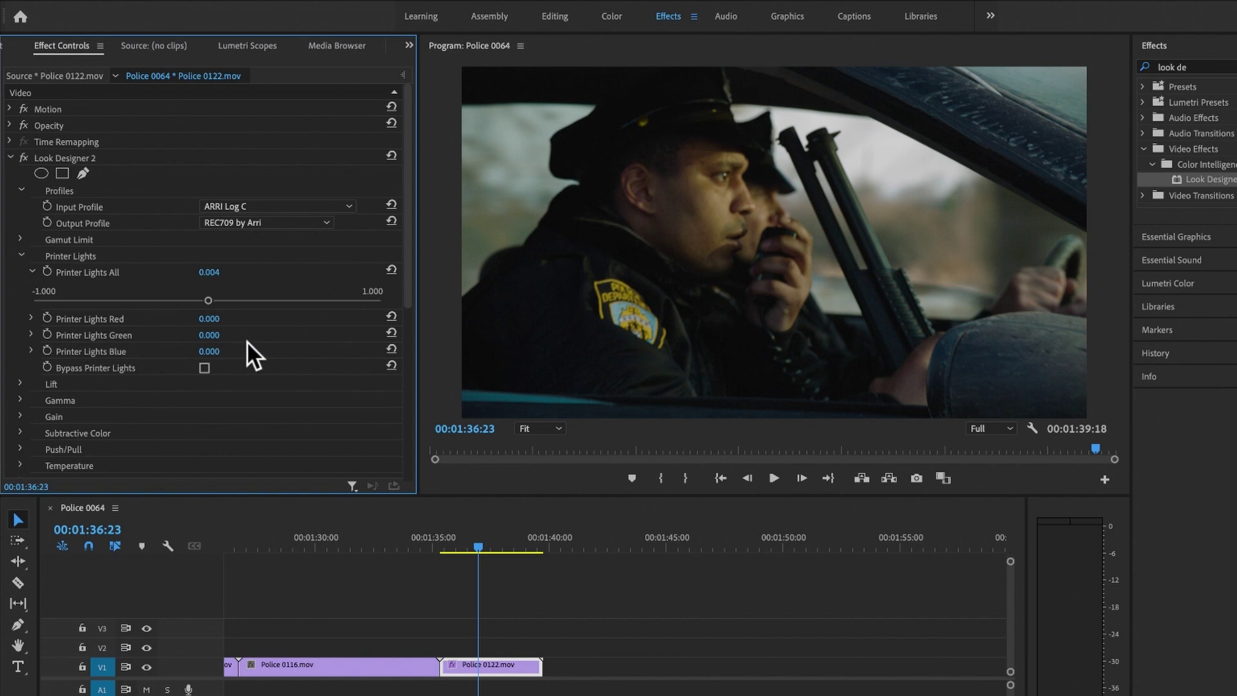
click(31, 317)
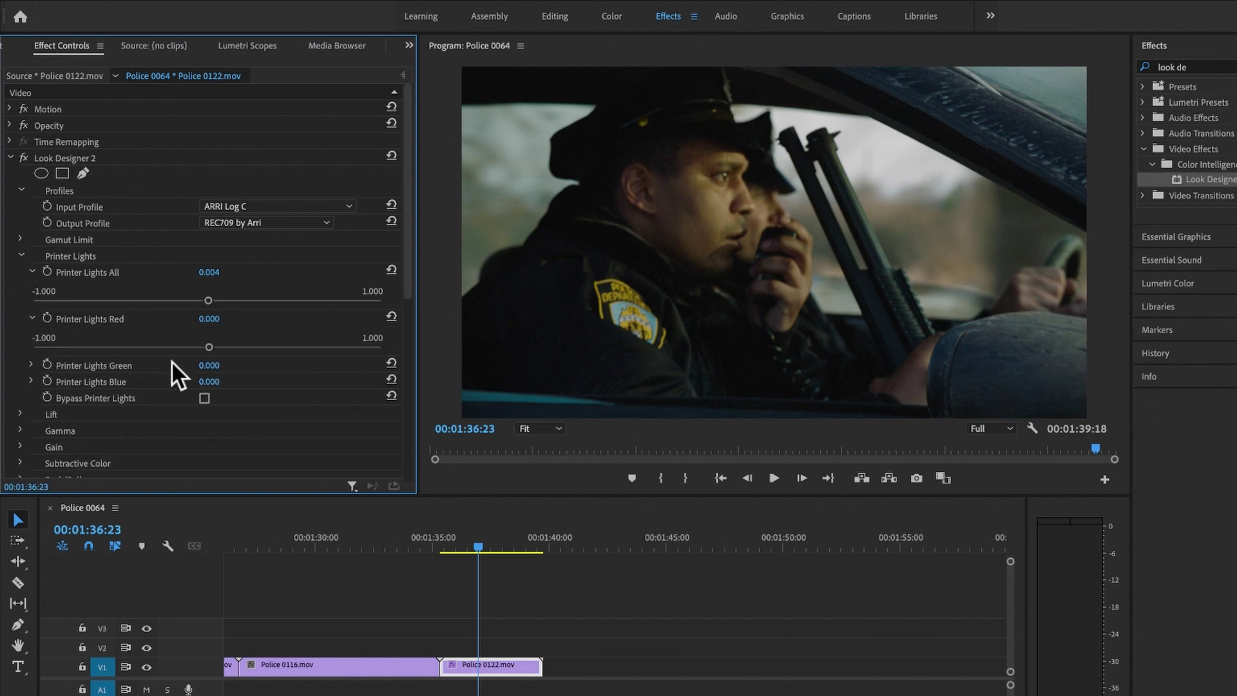
drag(211, 347, 210, 348)
Glance at Lift, Gamma and Gain, then expand Subtractive Color showing CMY, C, M, Y at 1.000
click(21, 255)
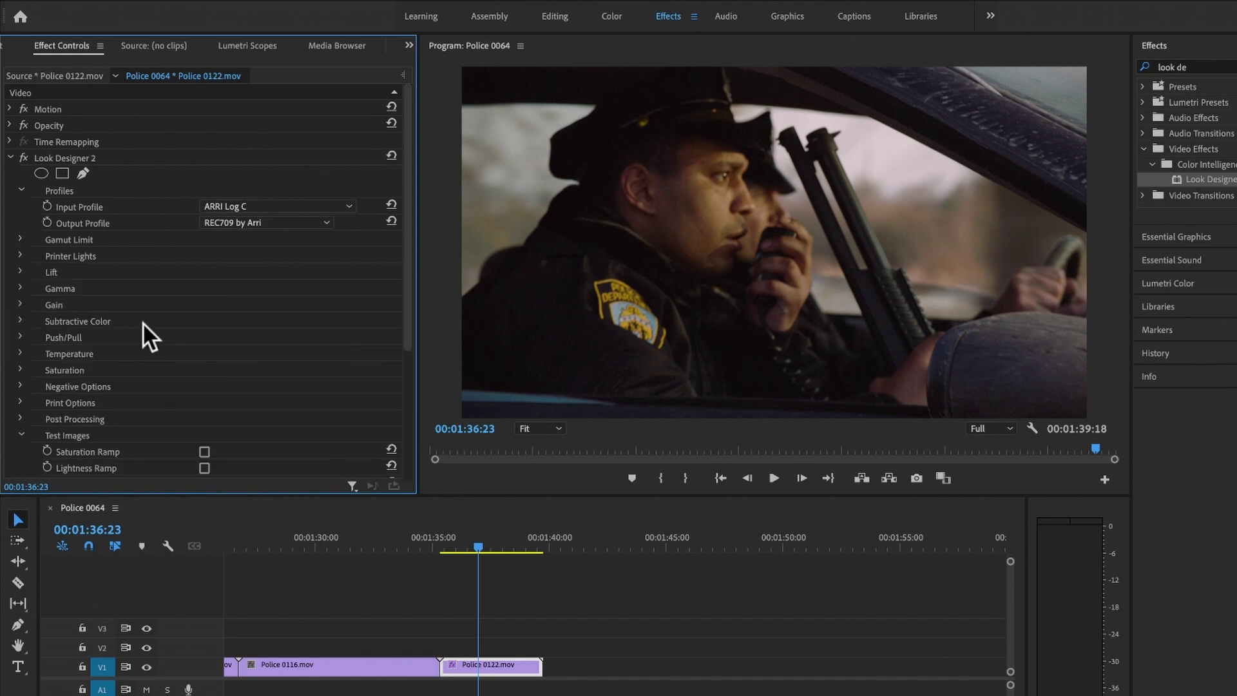
click(20, 271)
click(19, 271)
click(20, 288)
click(21, 288)
click(21, 304)
click(20, 303)
scroll(39, 301, down, 3)
click(20, 242)
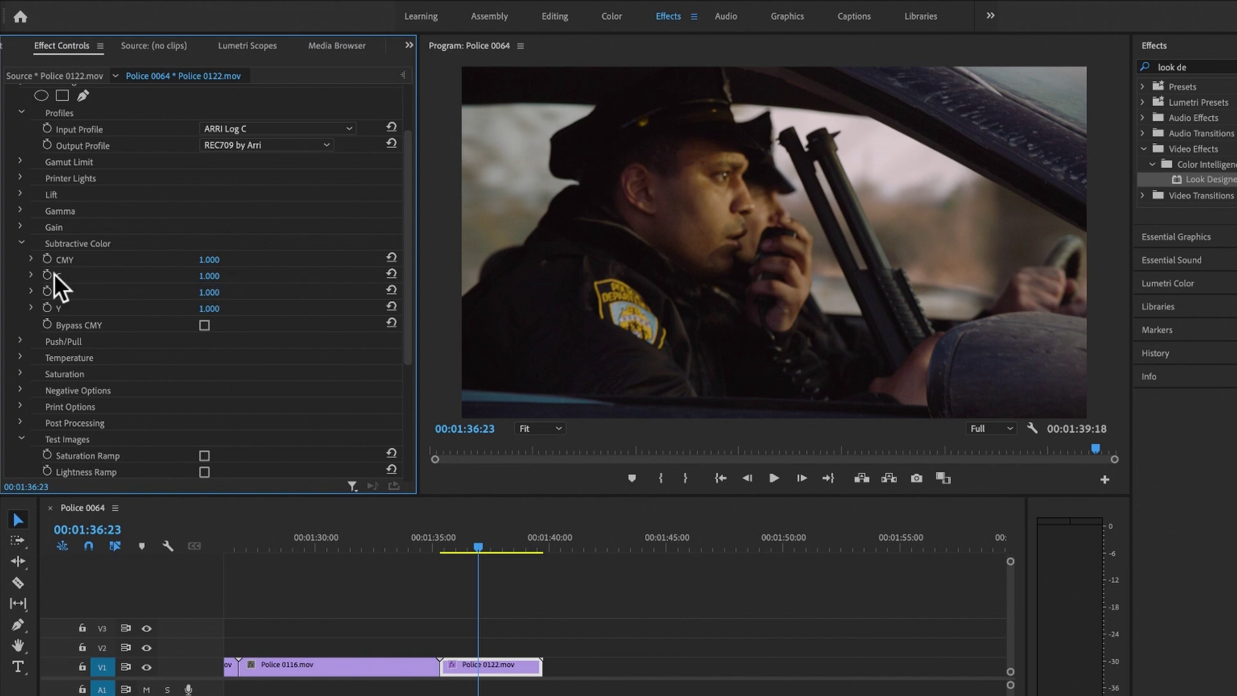
Set Subtractive Color CMY to 1.055, C to 1.038, and M and Y to 1.018
click(31, 259)
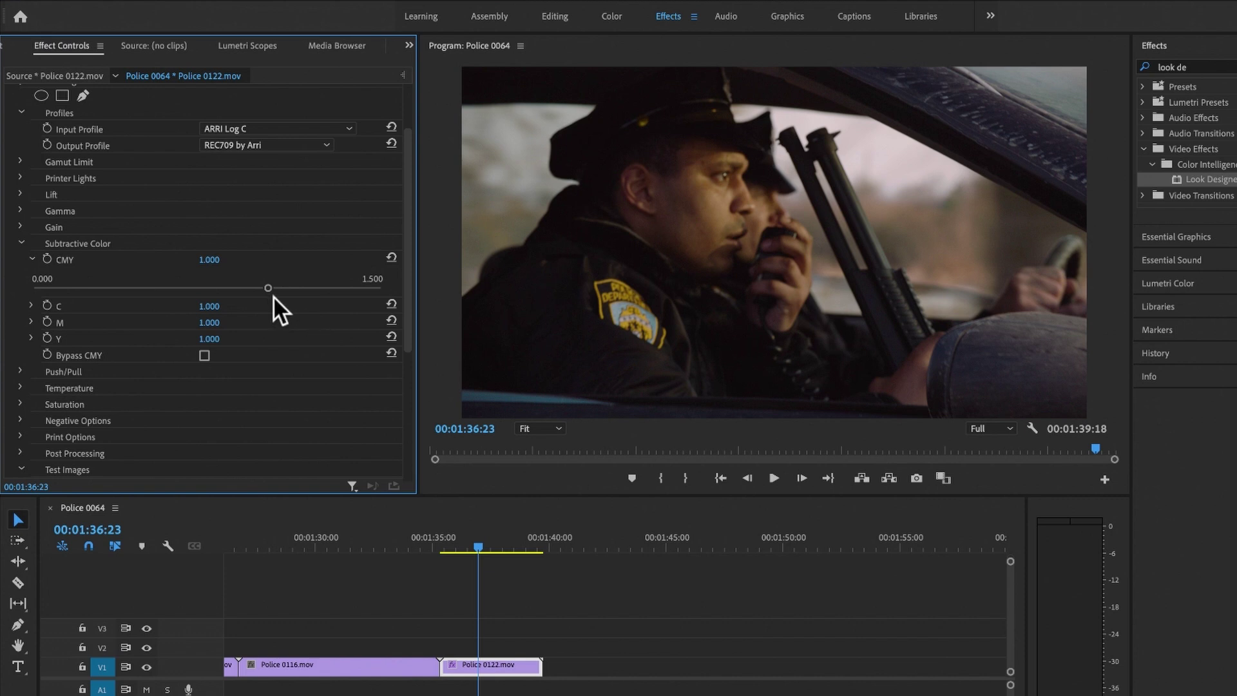
drag(270, 287, 278, 289)
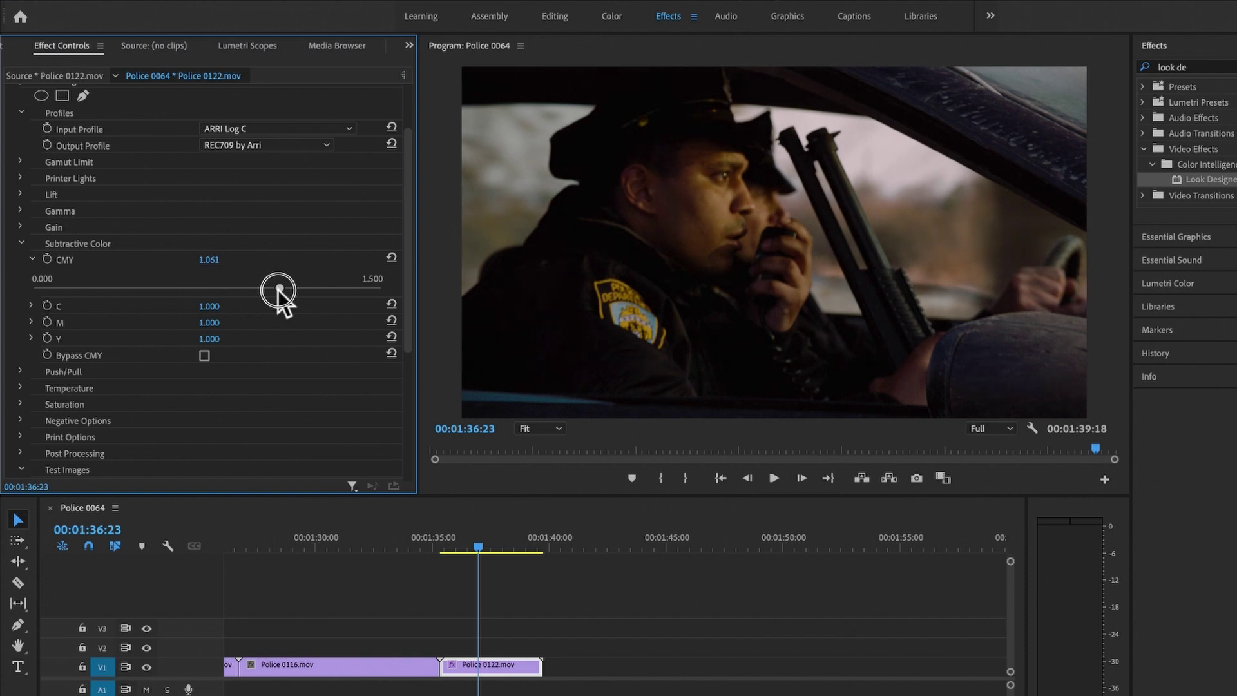
click(30, 305)
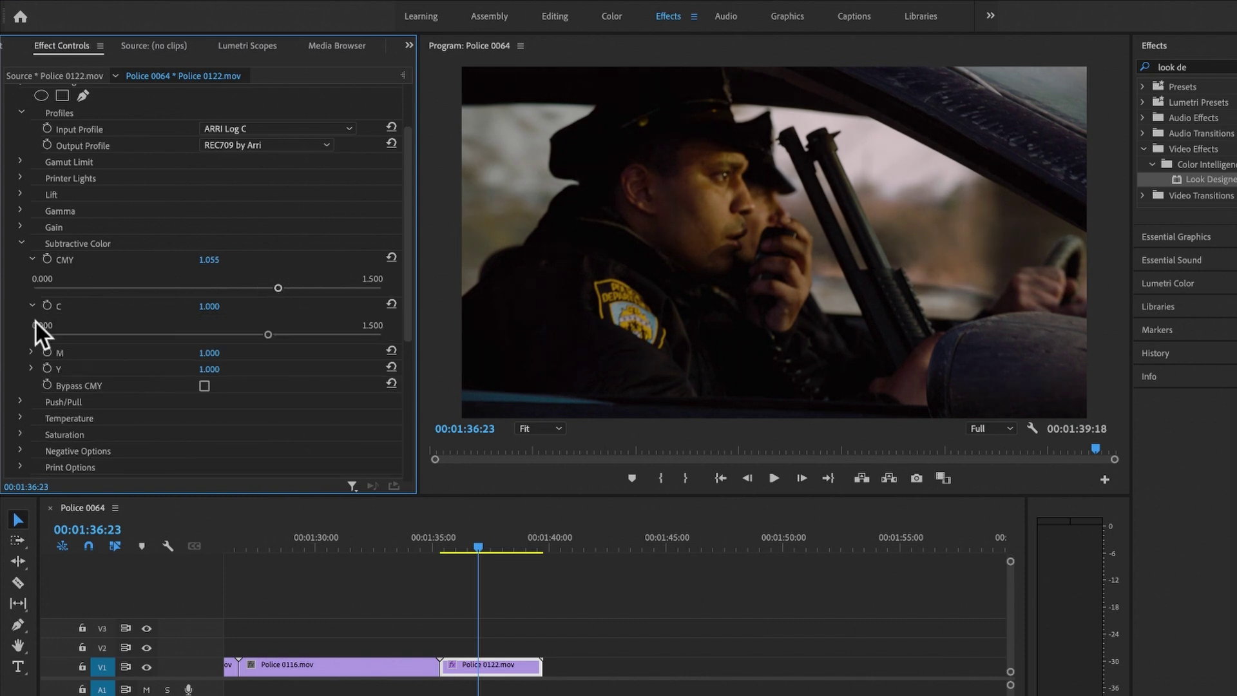
click(31, 352)
click(32, 400)
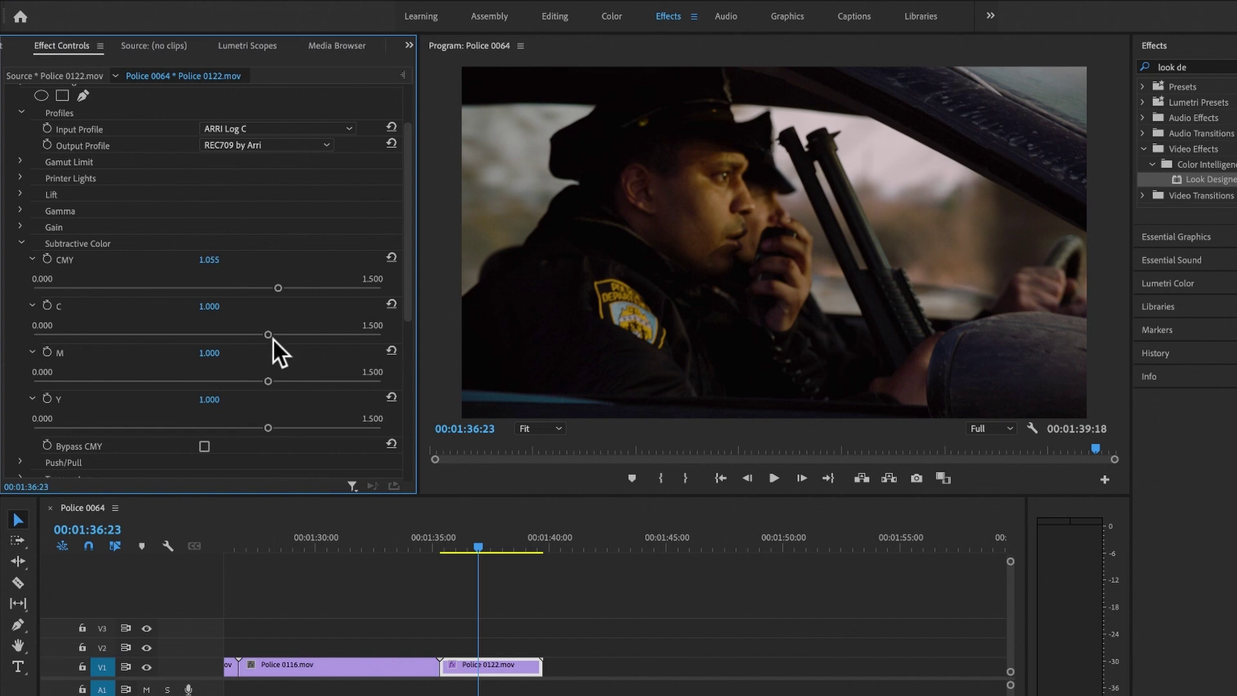
drag(271, 334, 274, 335)
drag(269, 383, 270, 383)
drag(267, 428, 269, 428)
Toggle Bypass CMY several times to compare, leaving it unchecked
scroll(320, 310, down, 2)
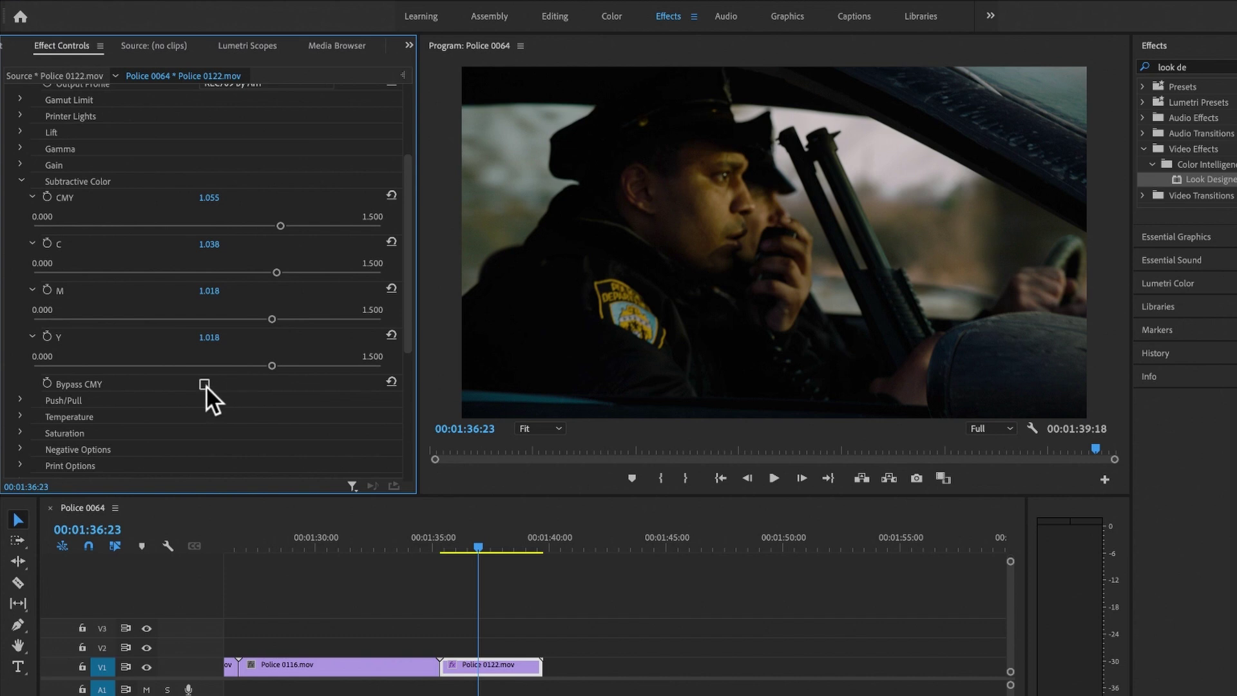
click(204, 384)
click(205, 385)
click(205, 386)
click(205, 386)
click(205, 385)
click(205, 385)
click(205, 385)
click(205, 385)
click(22, 400)
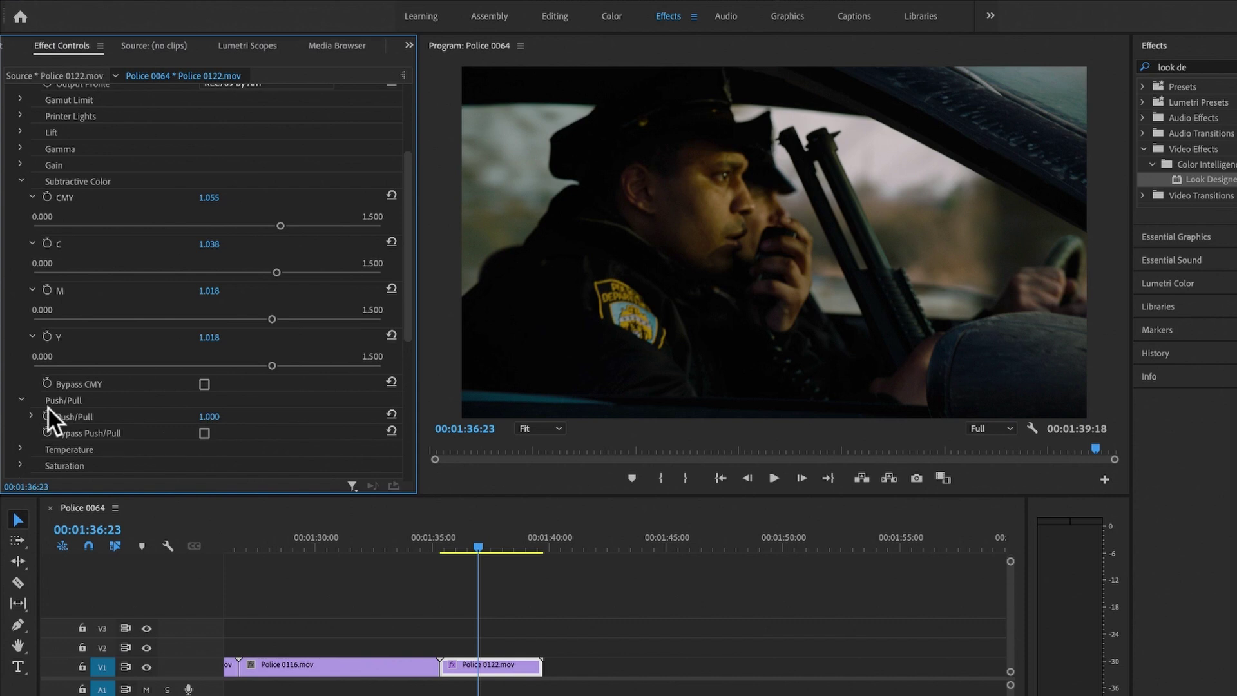
Raise Push/Pull to 1.196 to brighten the police shot
click(32, 416)
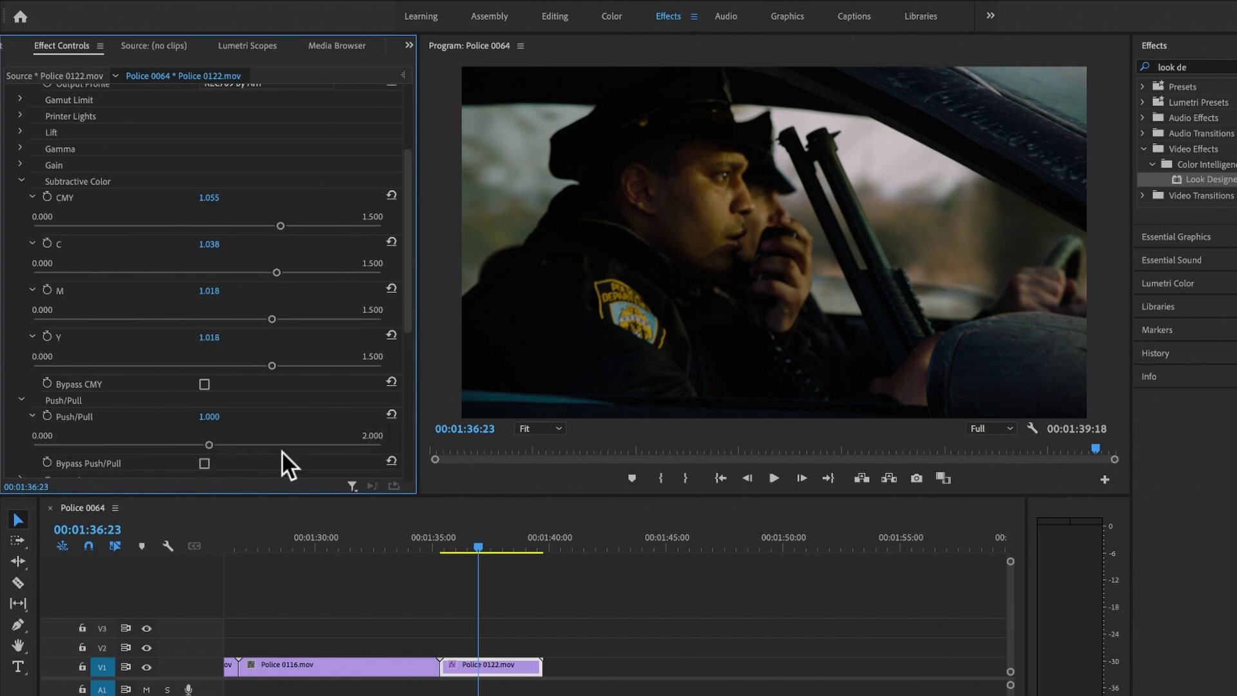
scroll(282, 451, down, 3)
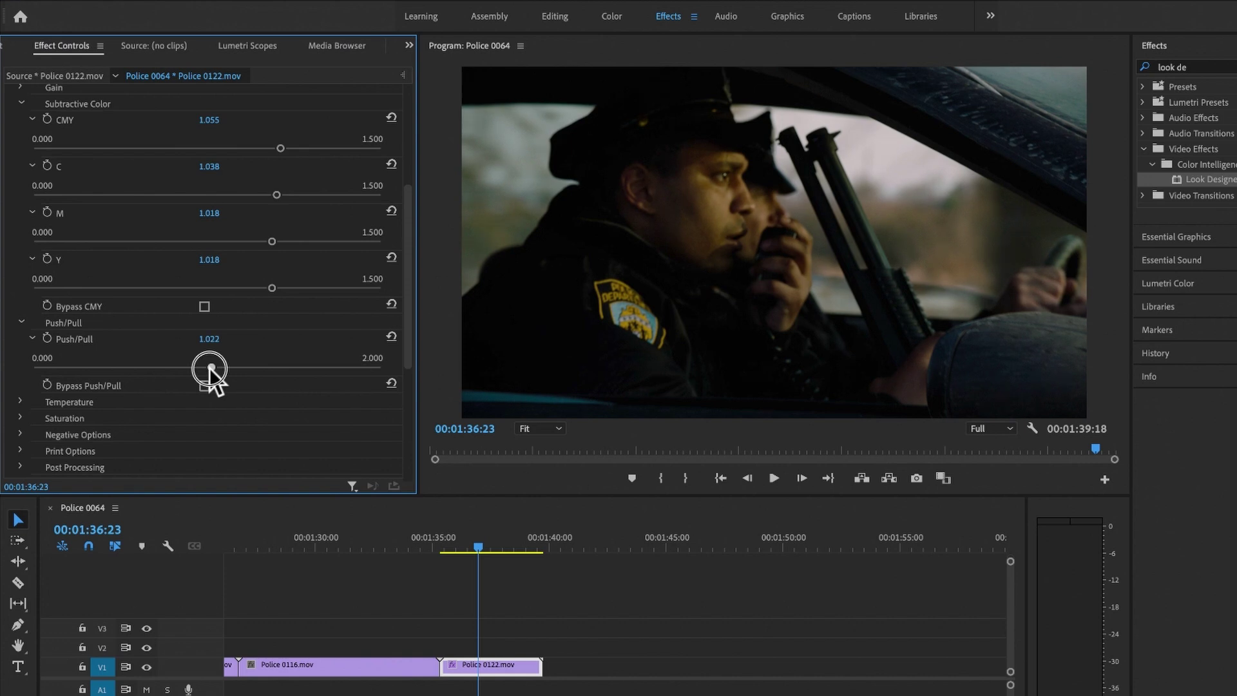
drag(211, 368, 241, 370)
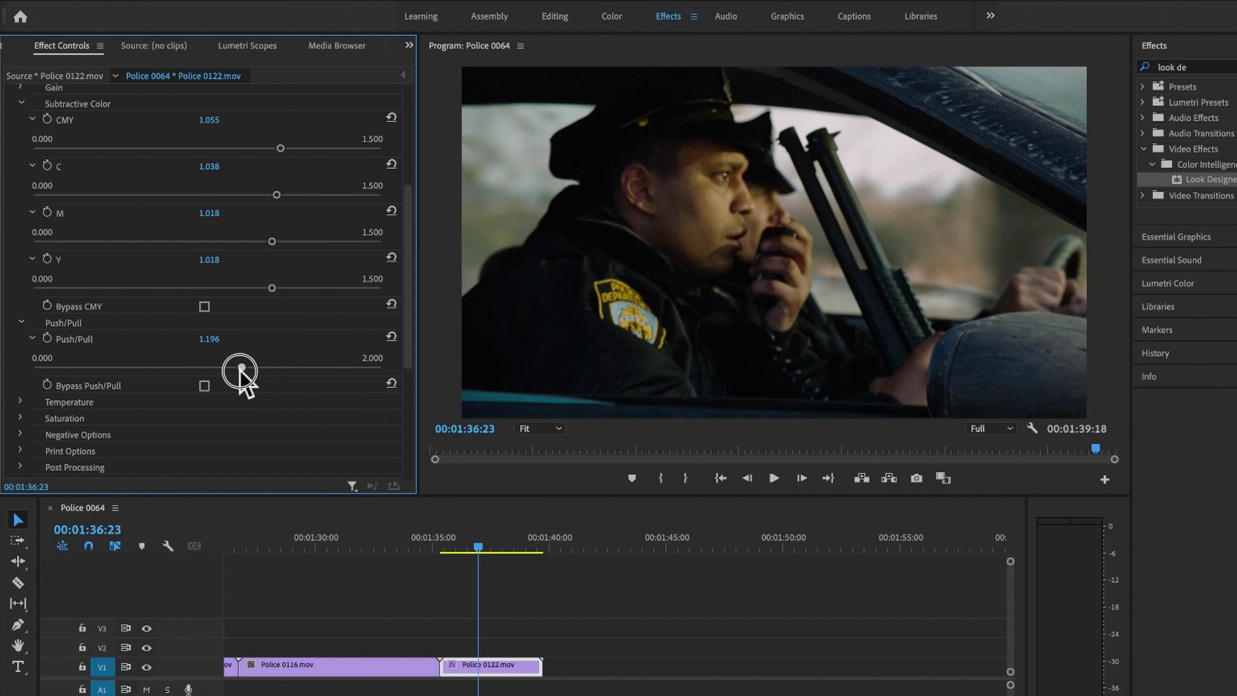
scroll(257, 387, down, 10)
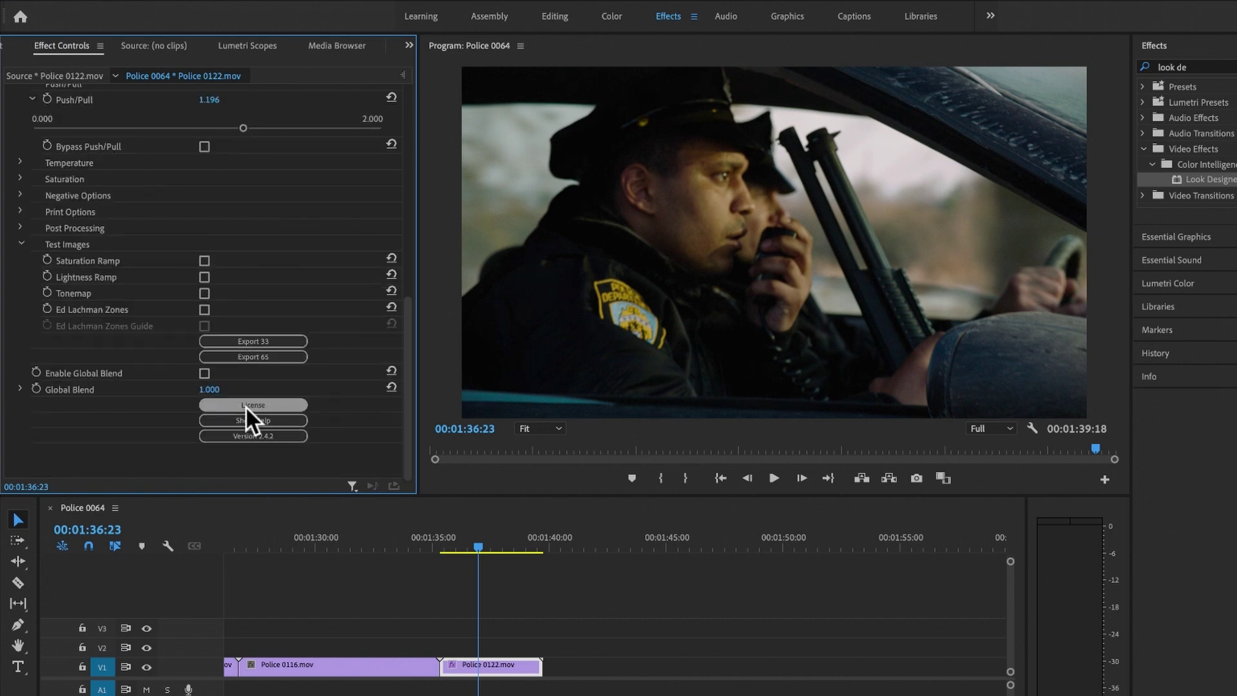
Check Ed Lachman Zones and its guide to inspect exposure, then switch both off
click(204, 309)
click(205, 324)
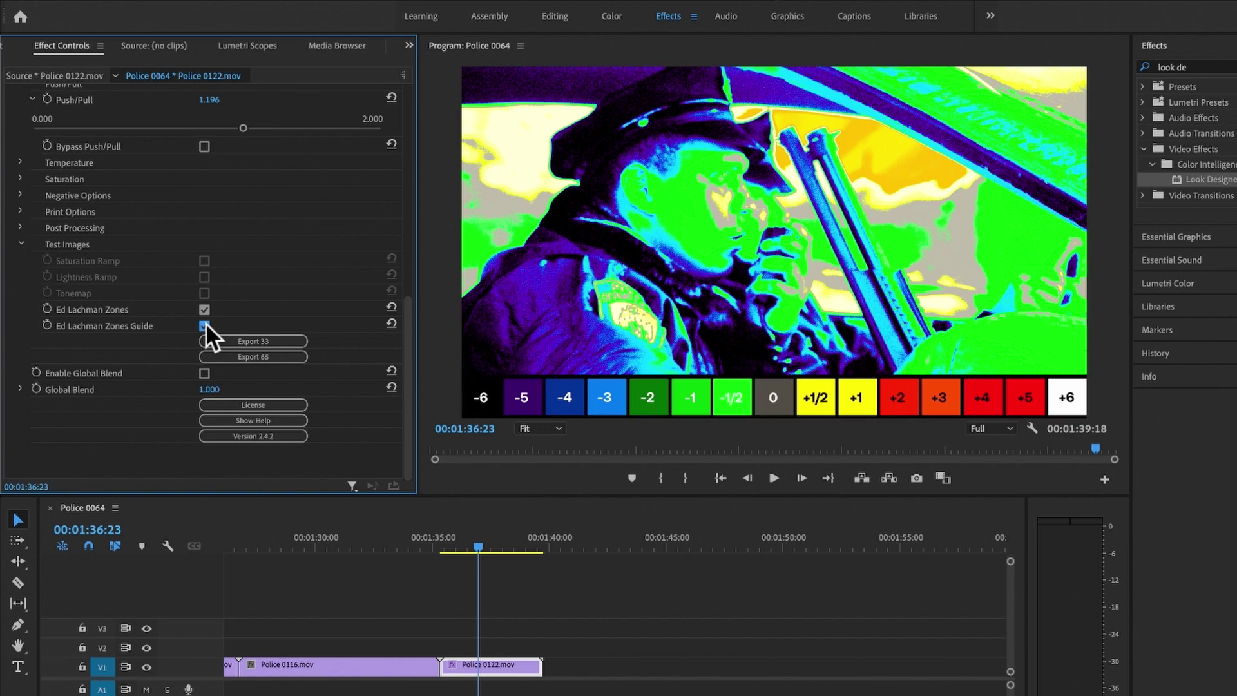
click(204, 324)
click(205, 309)
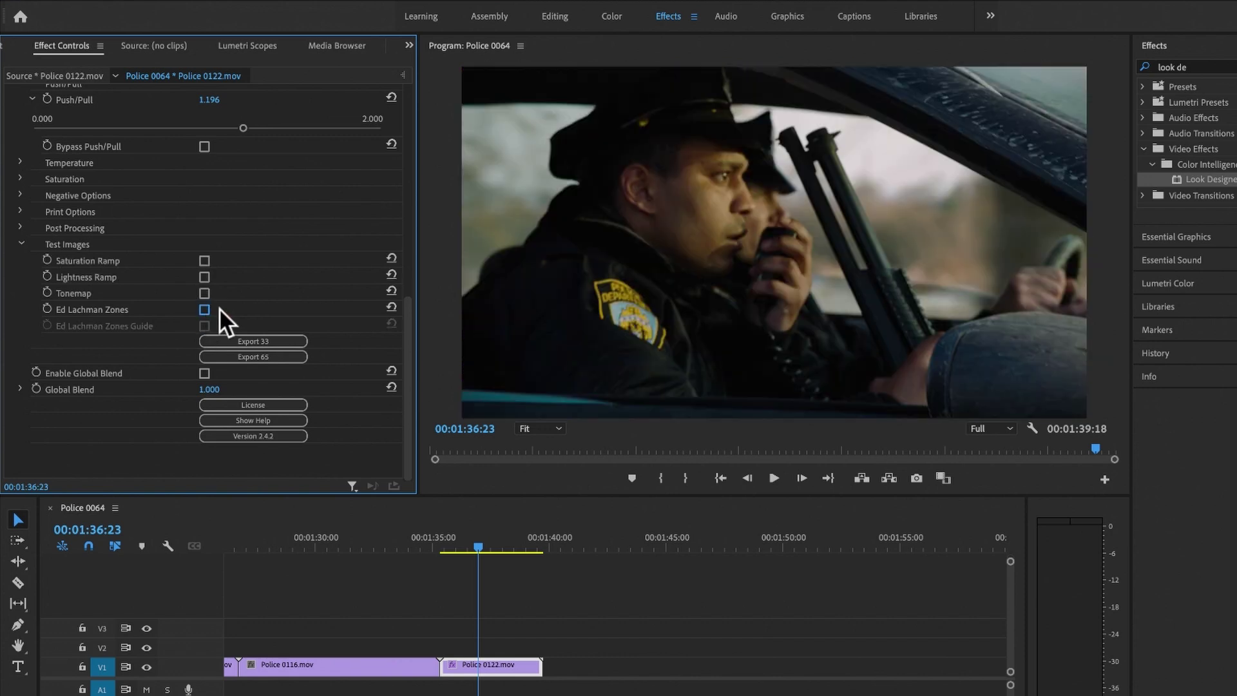
scroll(219, 307, up, 8)
scroll(222, 312, up, 5)
scroll(222, 311, down, 7)
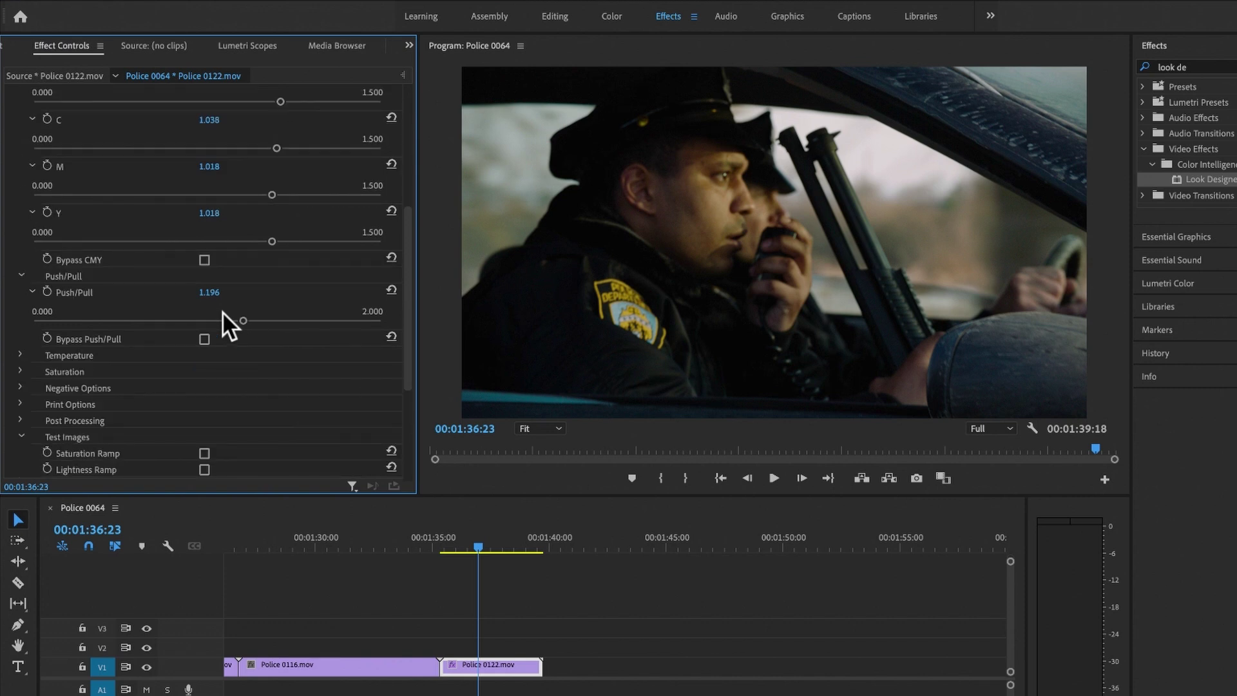
scroll(222, 312, down, 3)
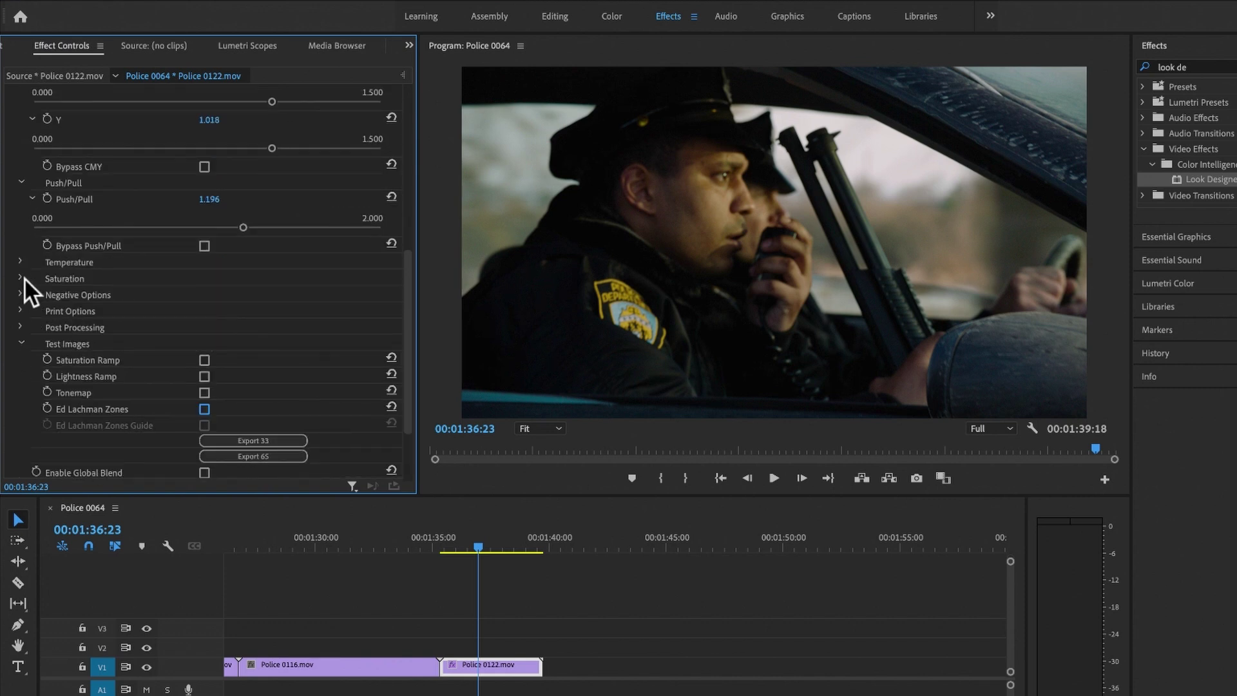
click(21, 261)
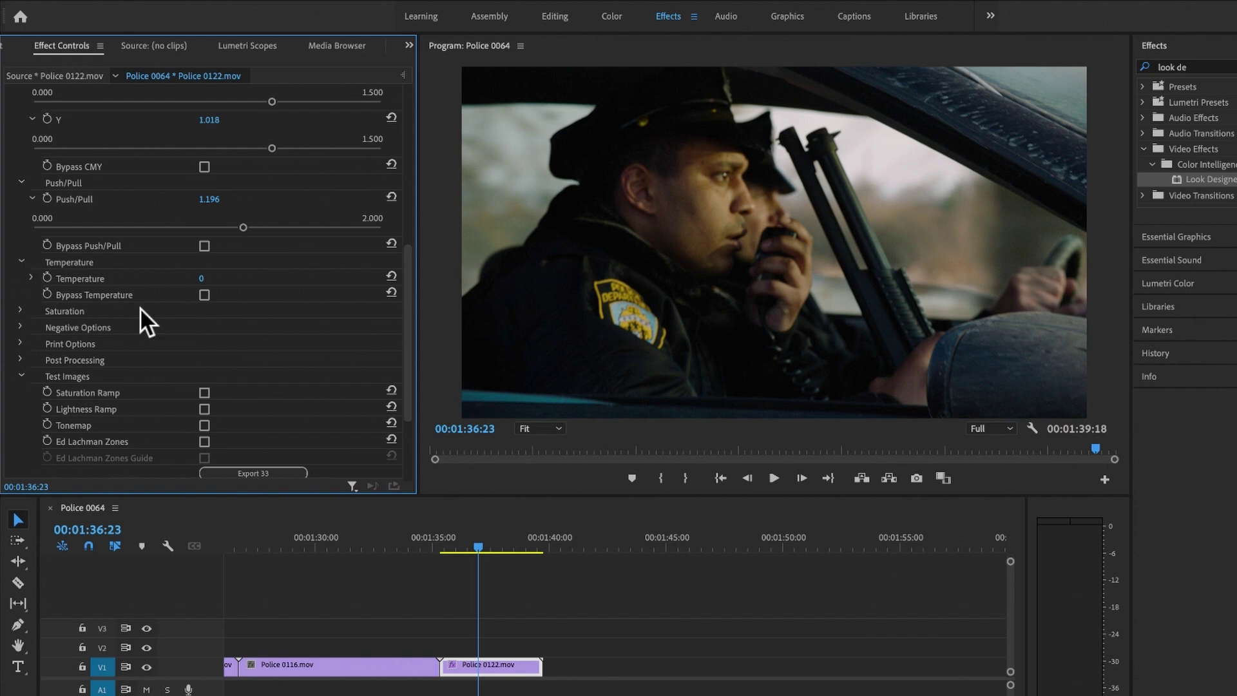
Warm Temperature to 288 and nudge Saturation up to 0.031
click(31, 277)
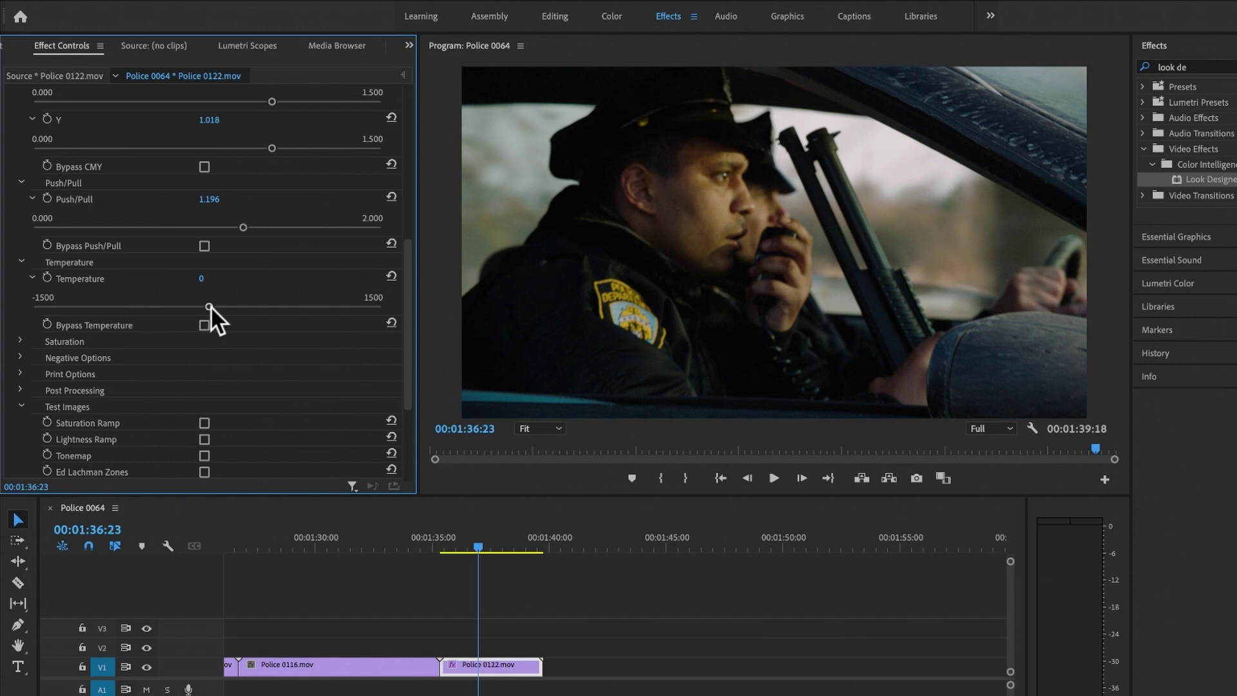
drag(210, 307, 242, 308)
scroll(258, 316, down, 3)
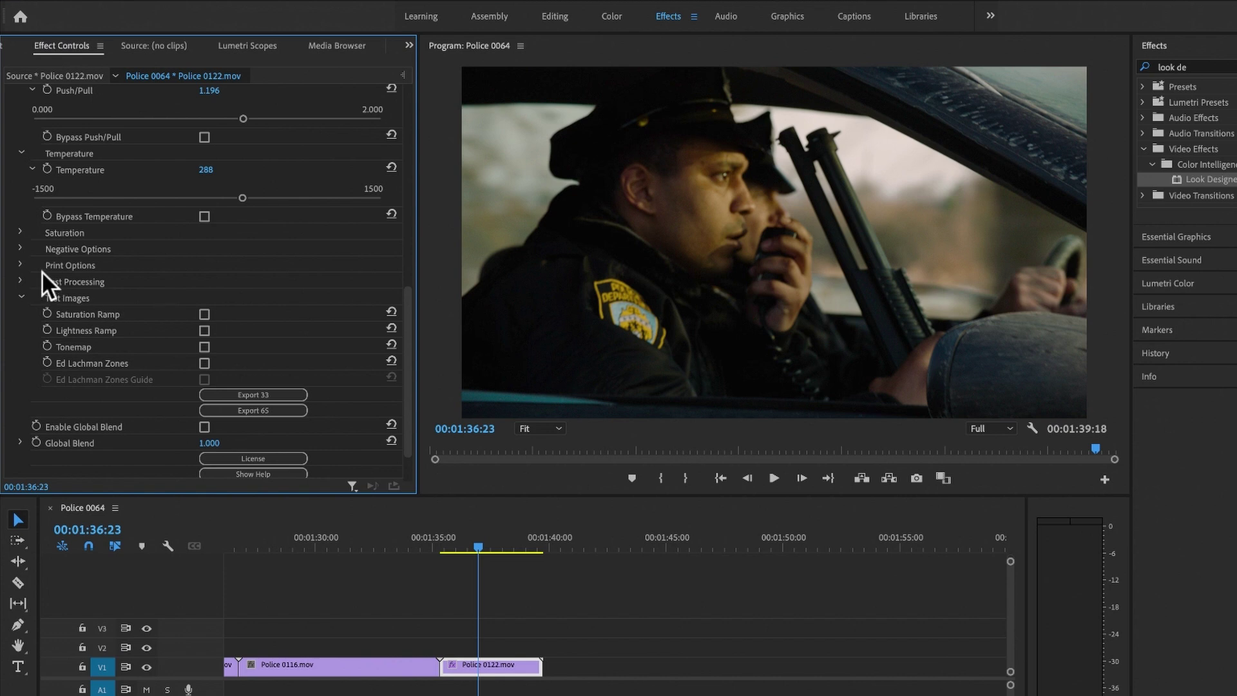
click(21, 231)
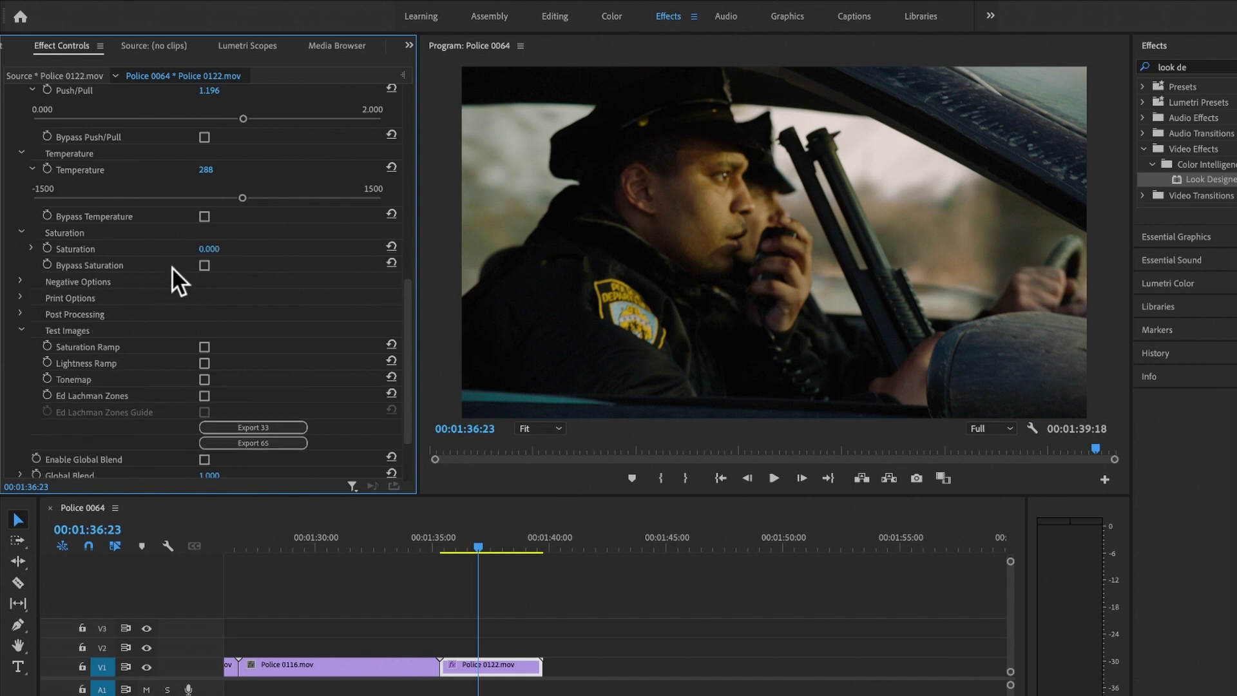
click(32, 249)
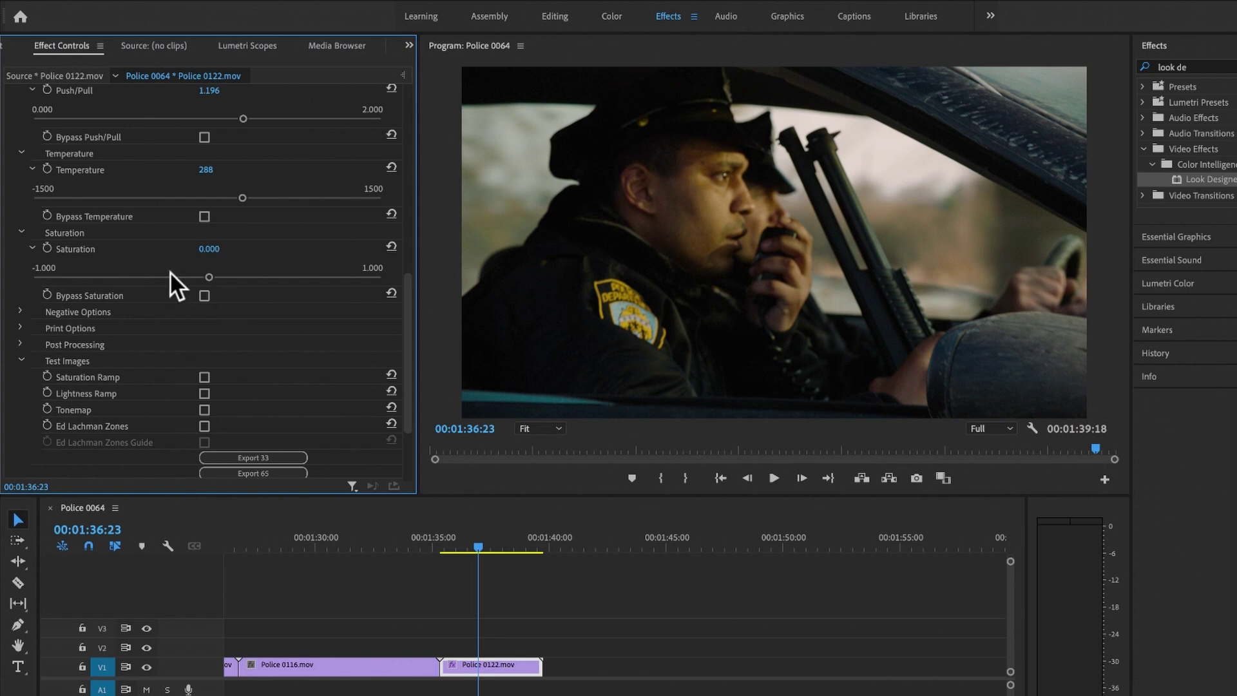
mouse_move(214, 277)
mouse_down()
mouse_move(191, 283)
mouse_move(212, 287)
mouse_up()
scroll(139, 312, down, 2)
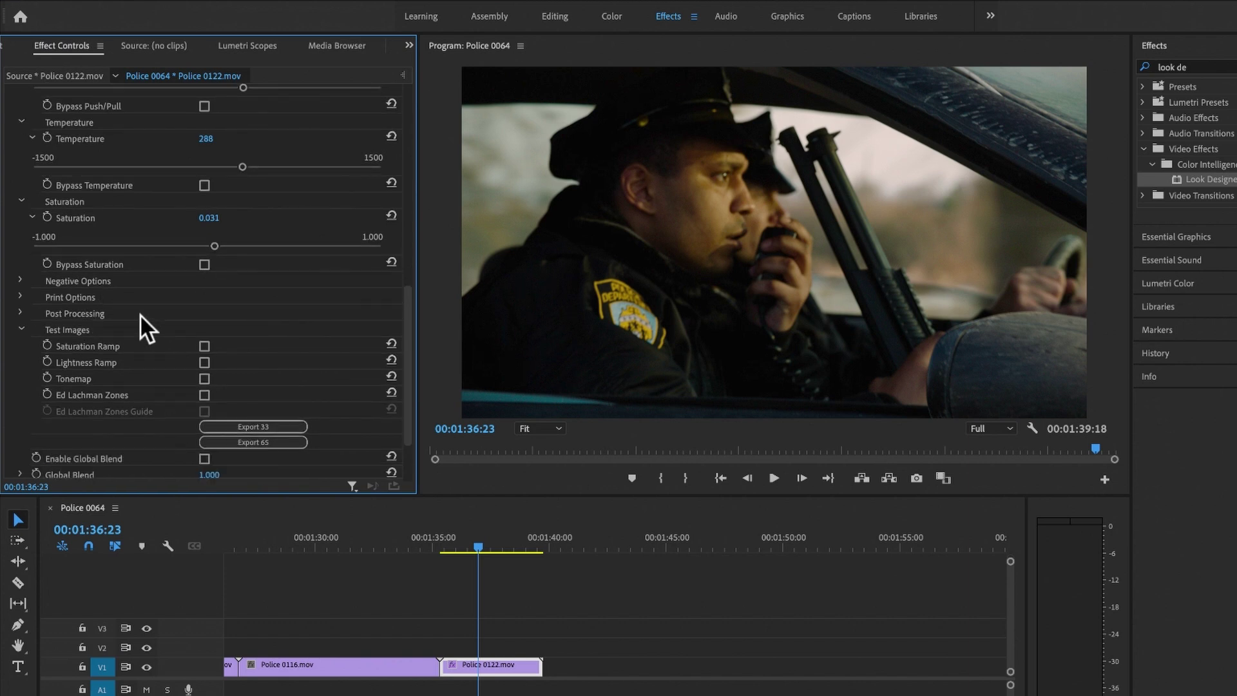
click(20, 281)
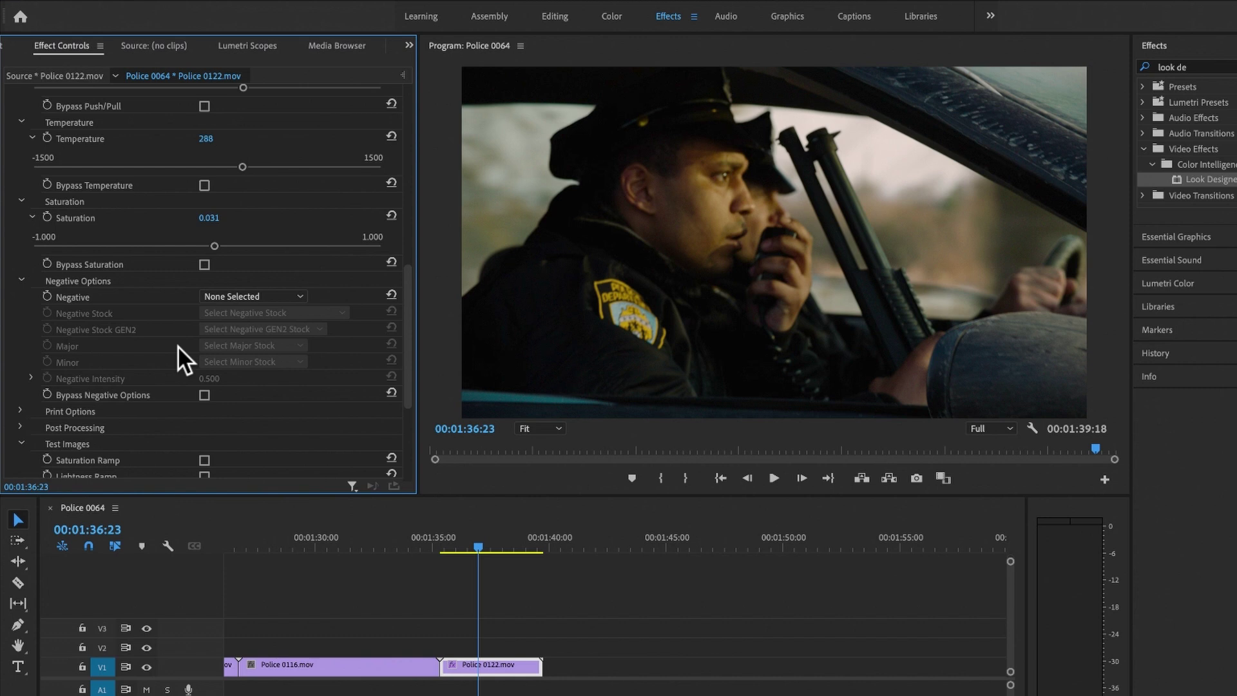
Set Negative to Negative Stock and choose Kodak Ektachrome 7294 Reversal, after briefly trying Agfa XT 125
click(282, 297)
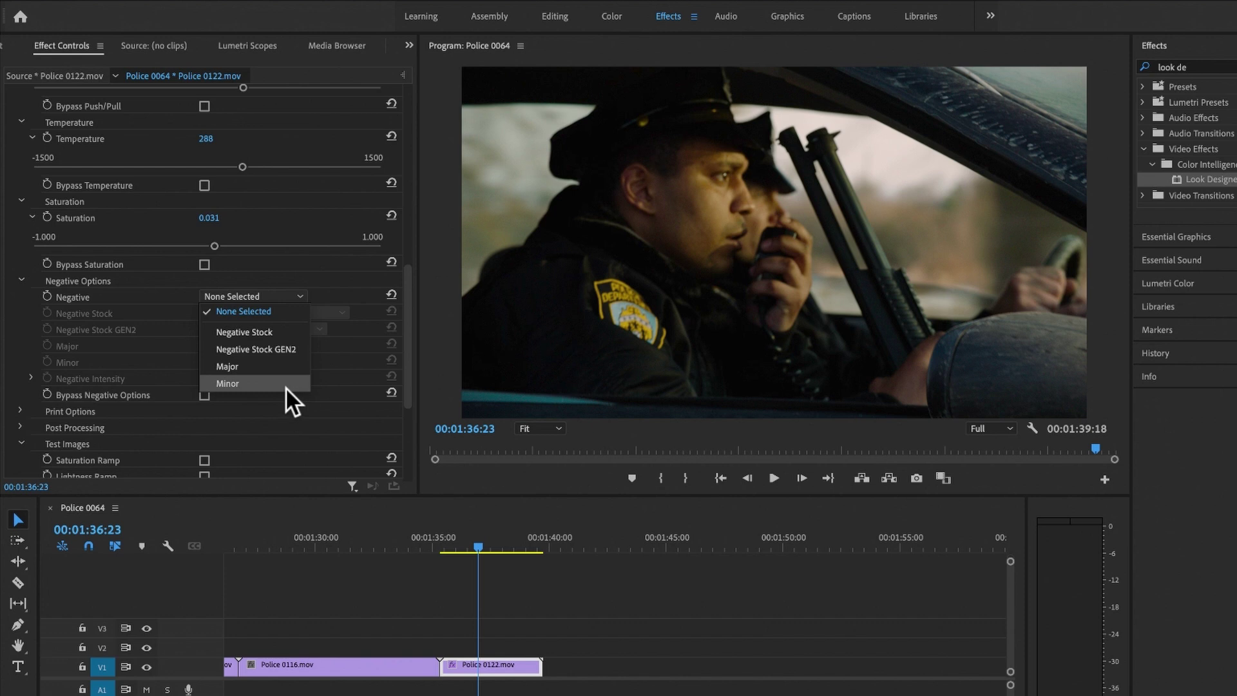
click(264, 331)
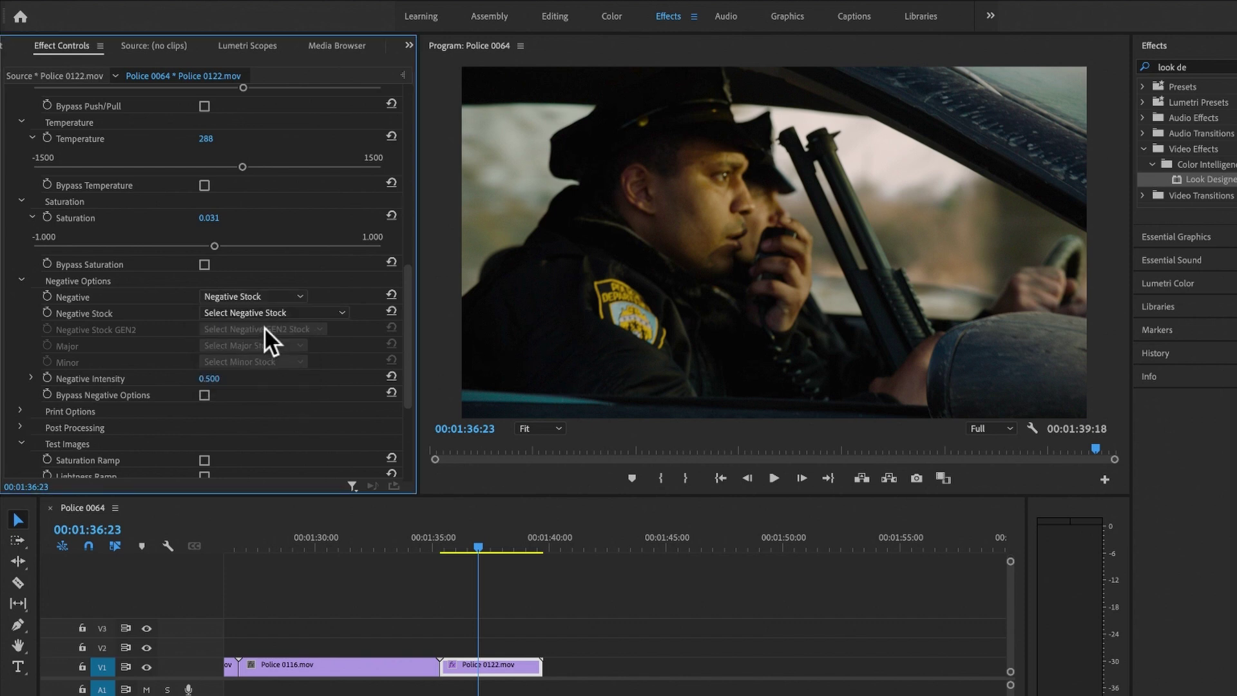
click(271, 314)
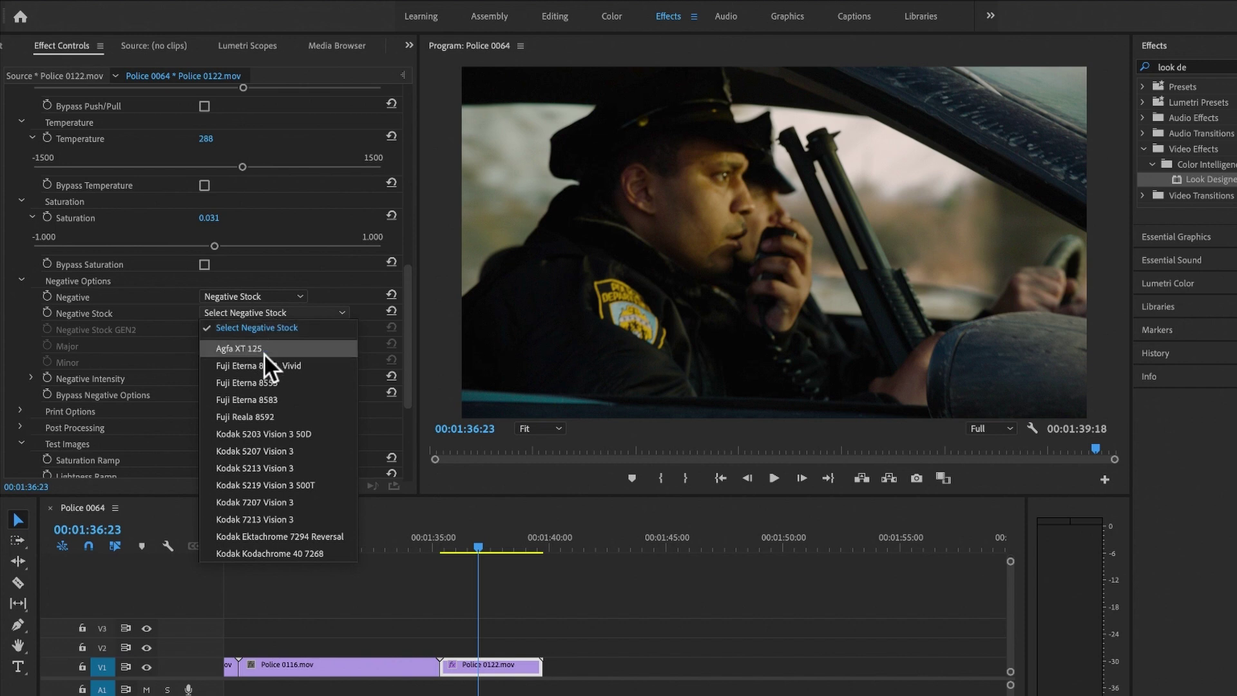
click(264, 351)
click(271, 313)
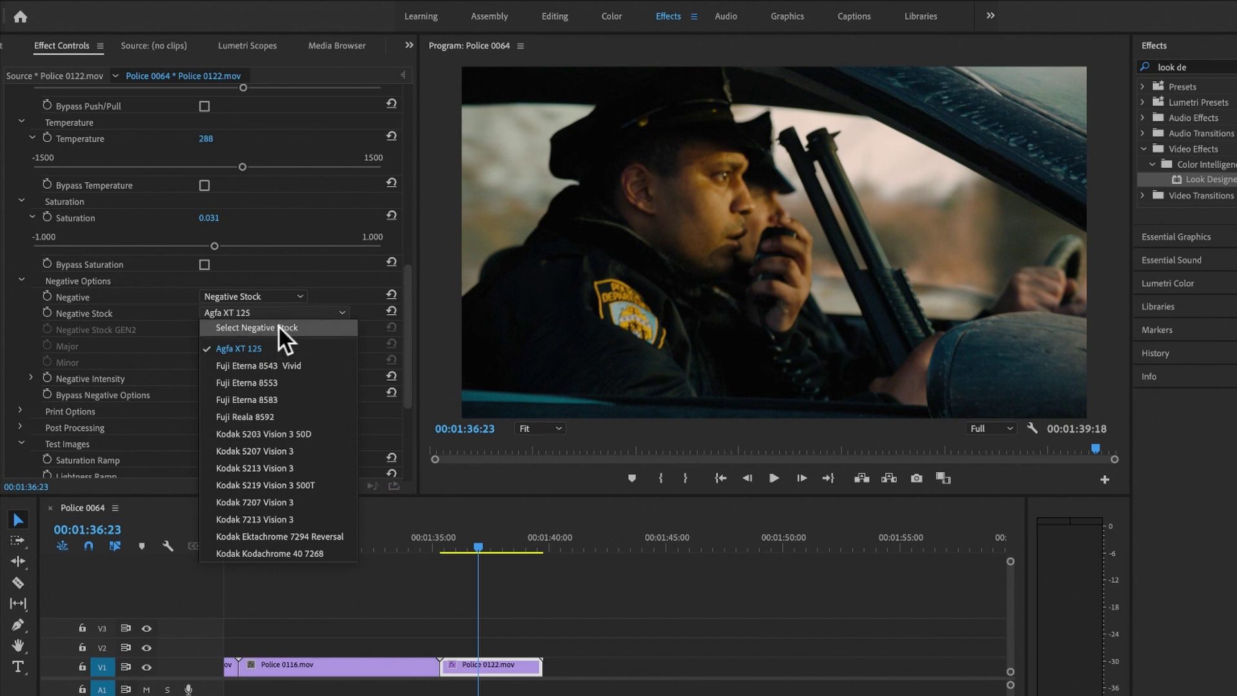
click(328, 537)
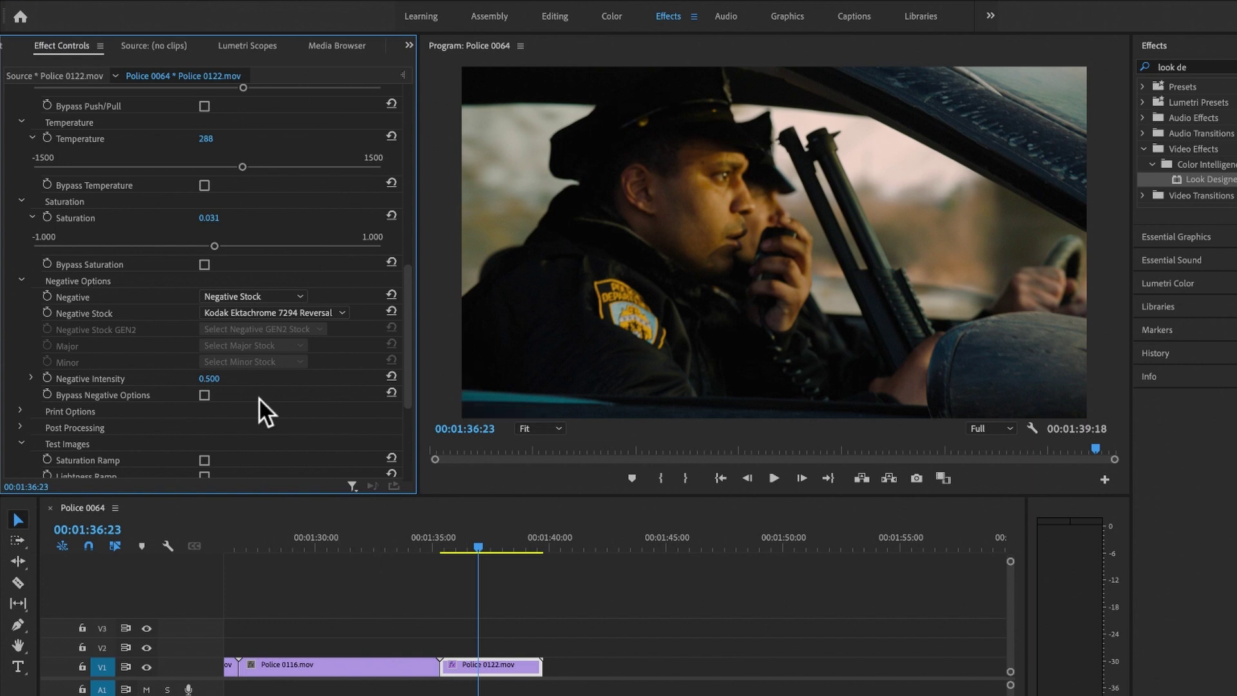
scroll(273, 390, down, 1)
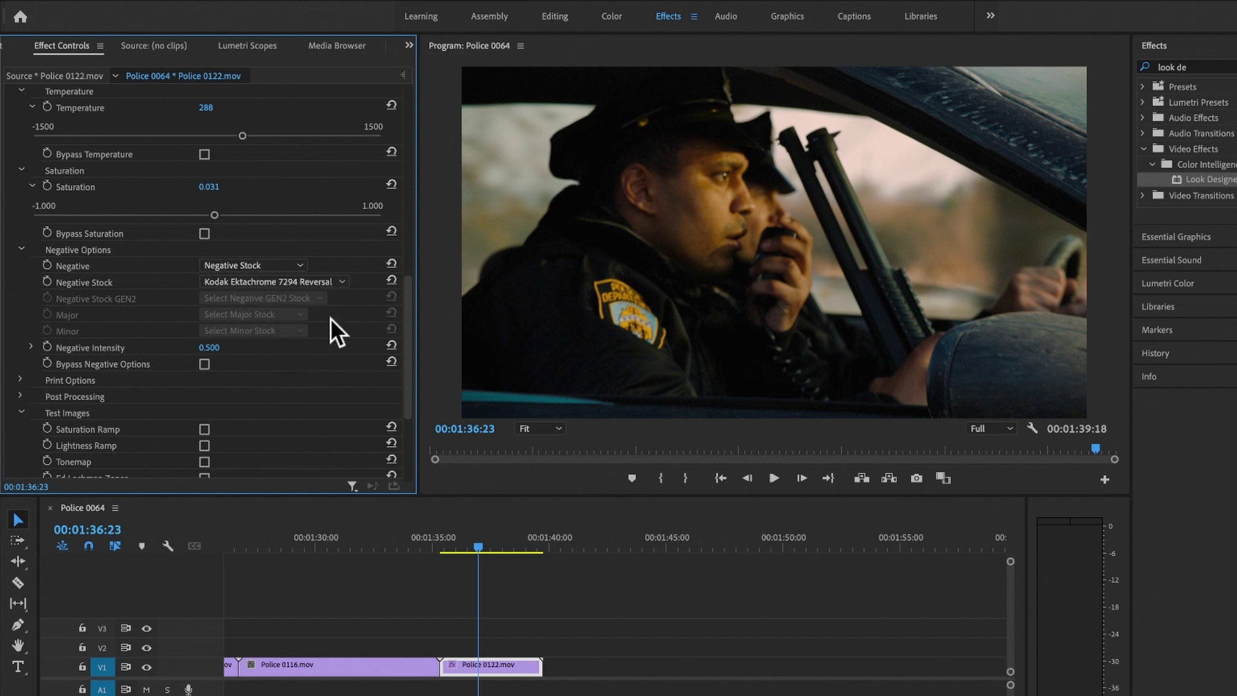
scroll(330, 317, down, 1)
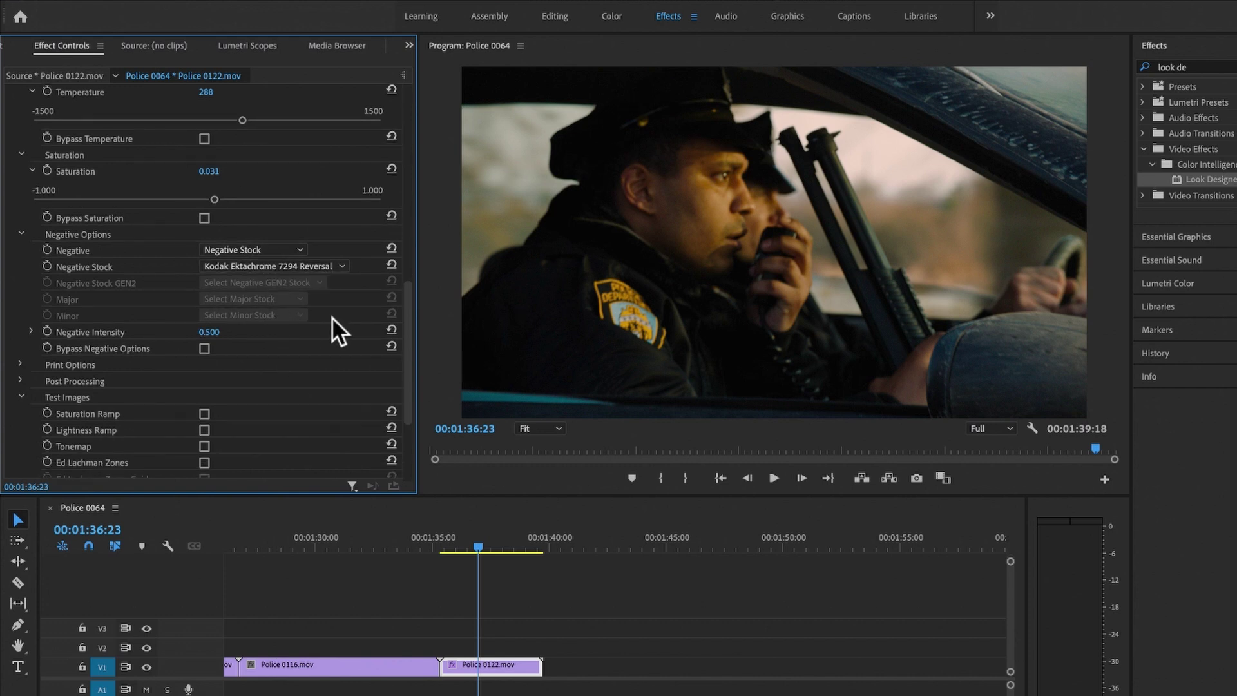
Raise Negative Intensity to 0.679 and expand the Print Options group
click(32, 331)
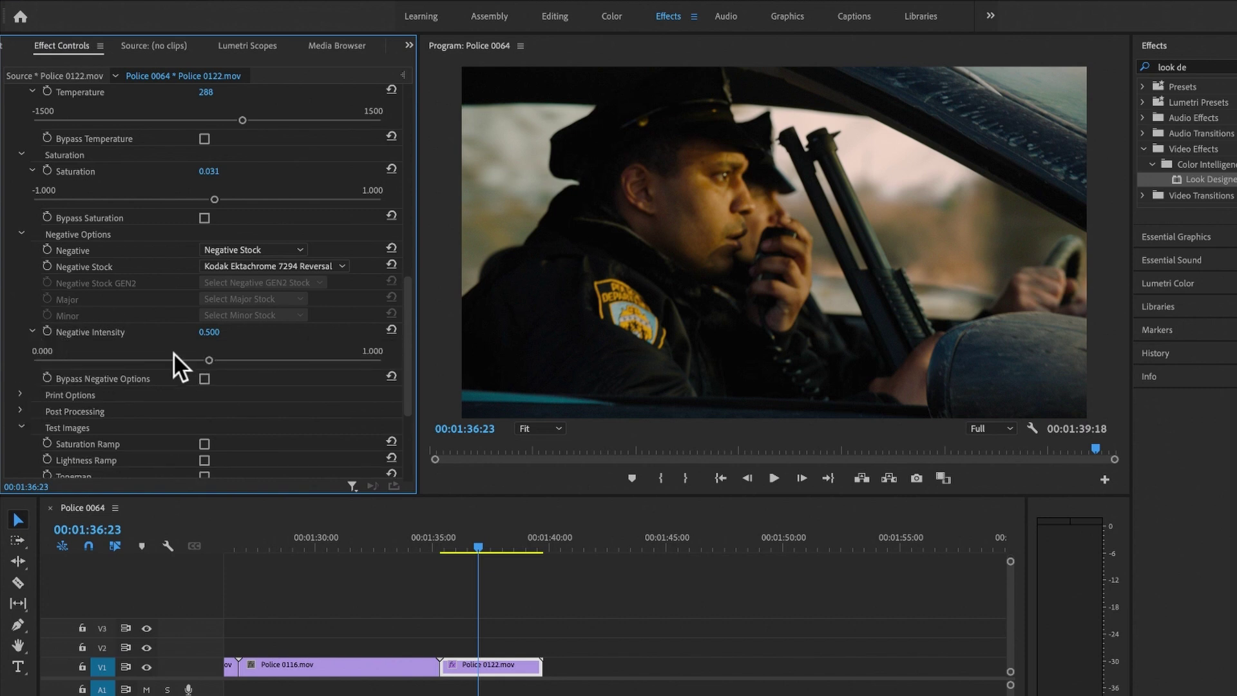
drag(210, 360, 267, 396)
scroll(293, 377, down, 5)
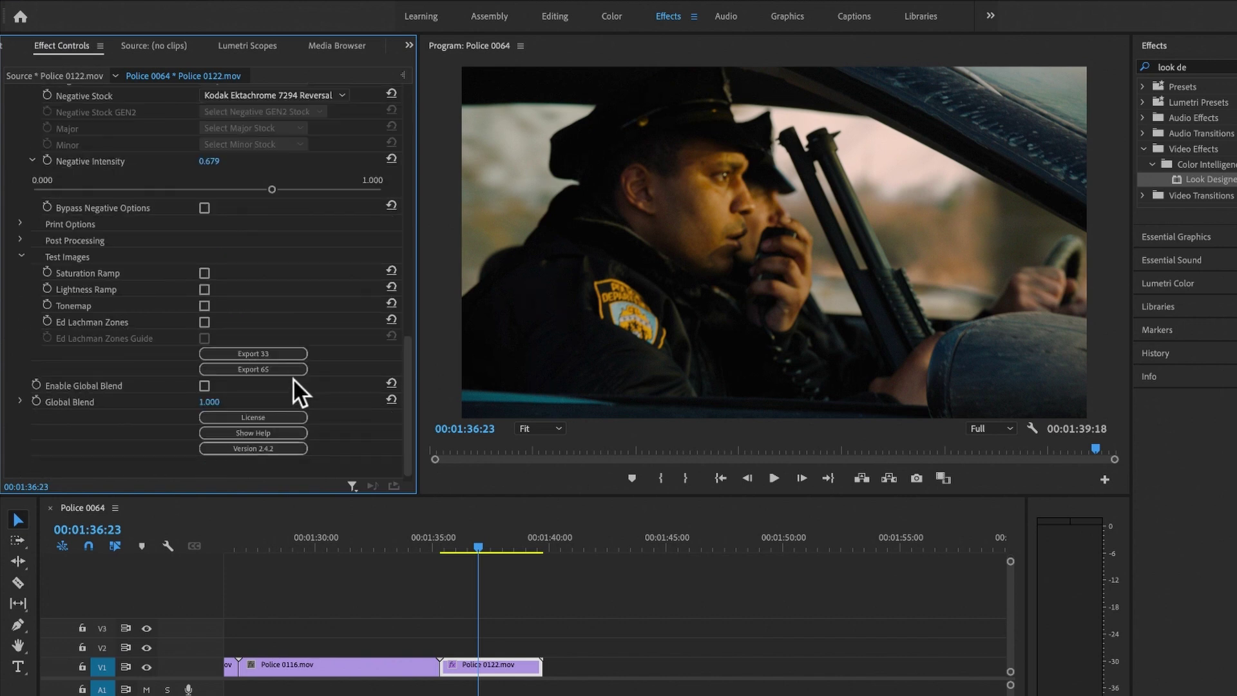
click(20, 224)
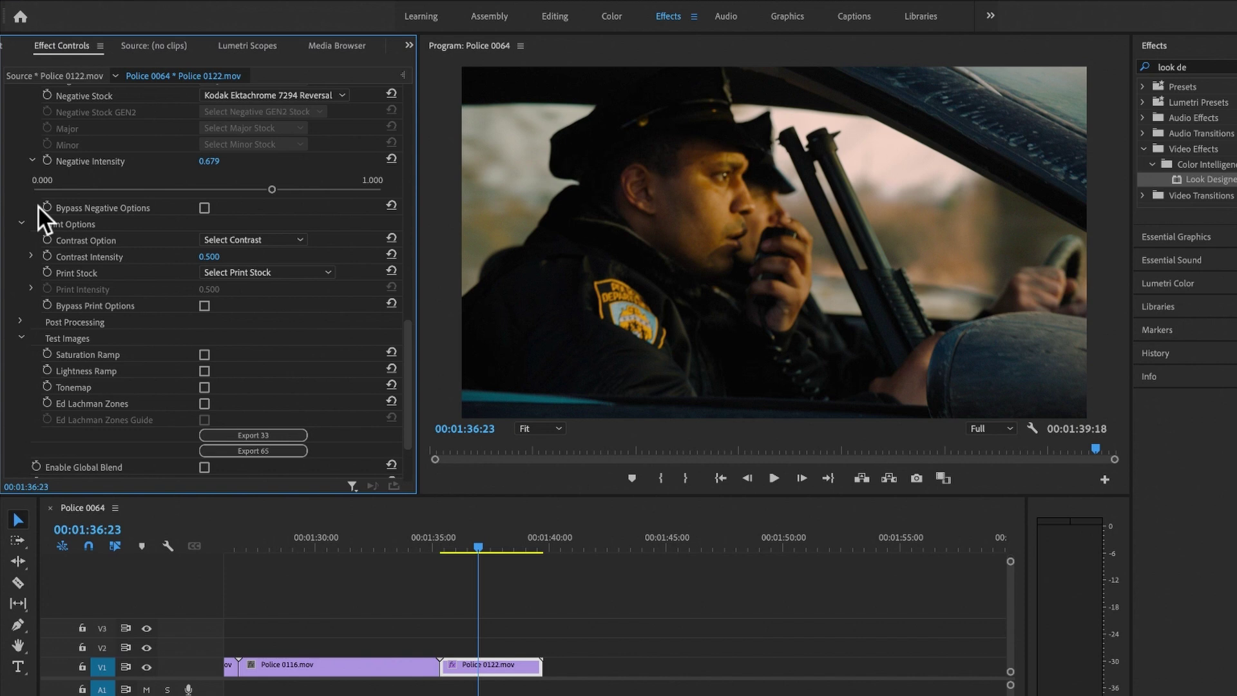
Try the F1, F2 and F3 curves in the Contrast Option list
click(284, 238)
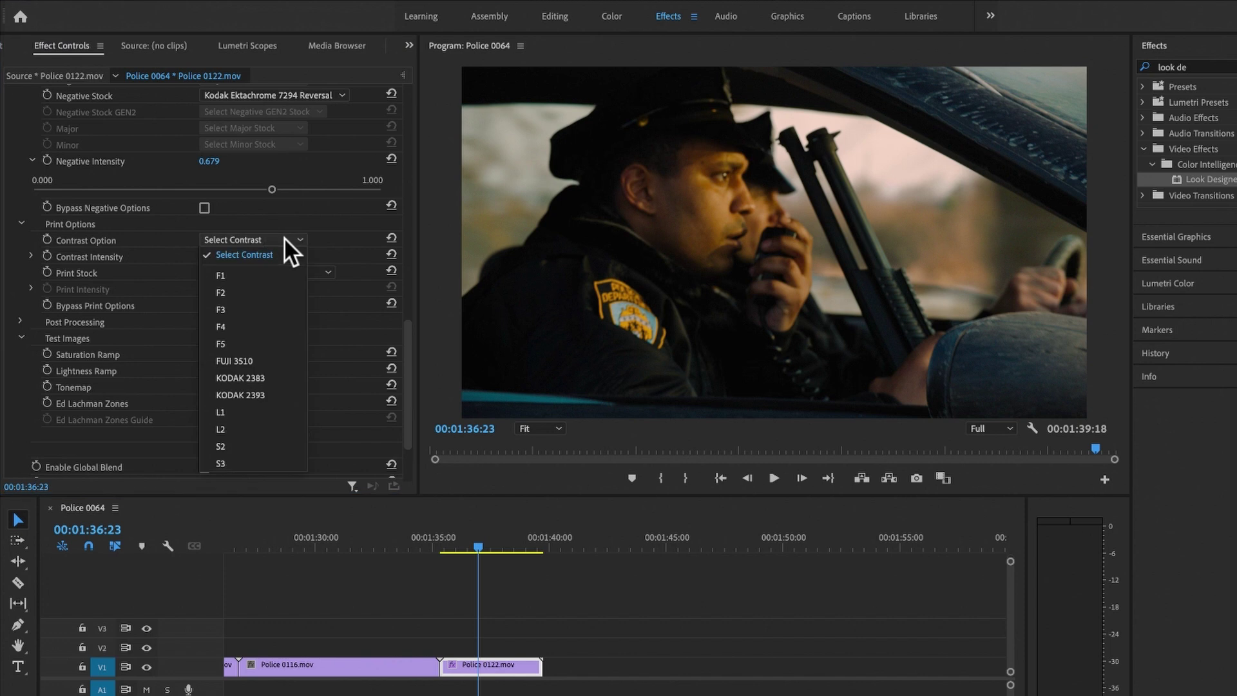
click(266, 272)
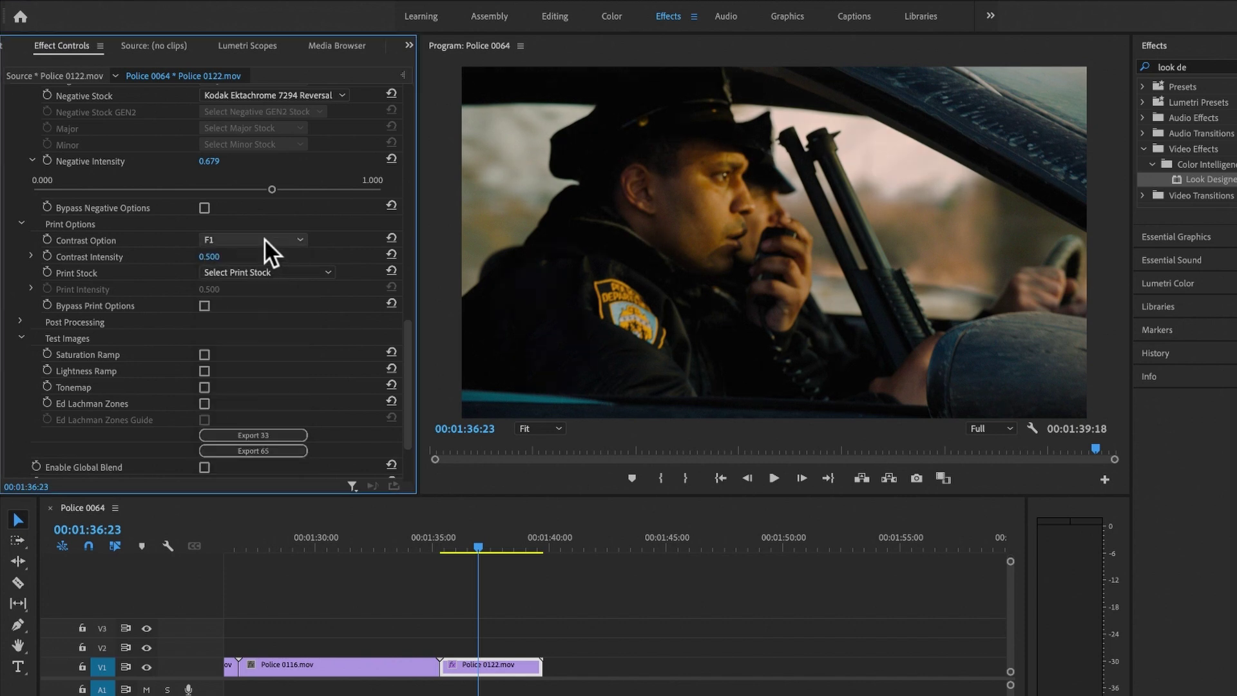
click(264, 238)
click(258, 294)
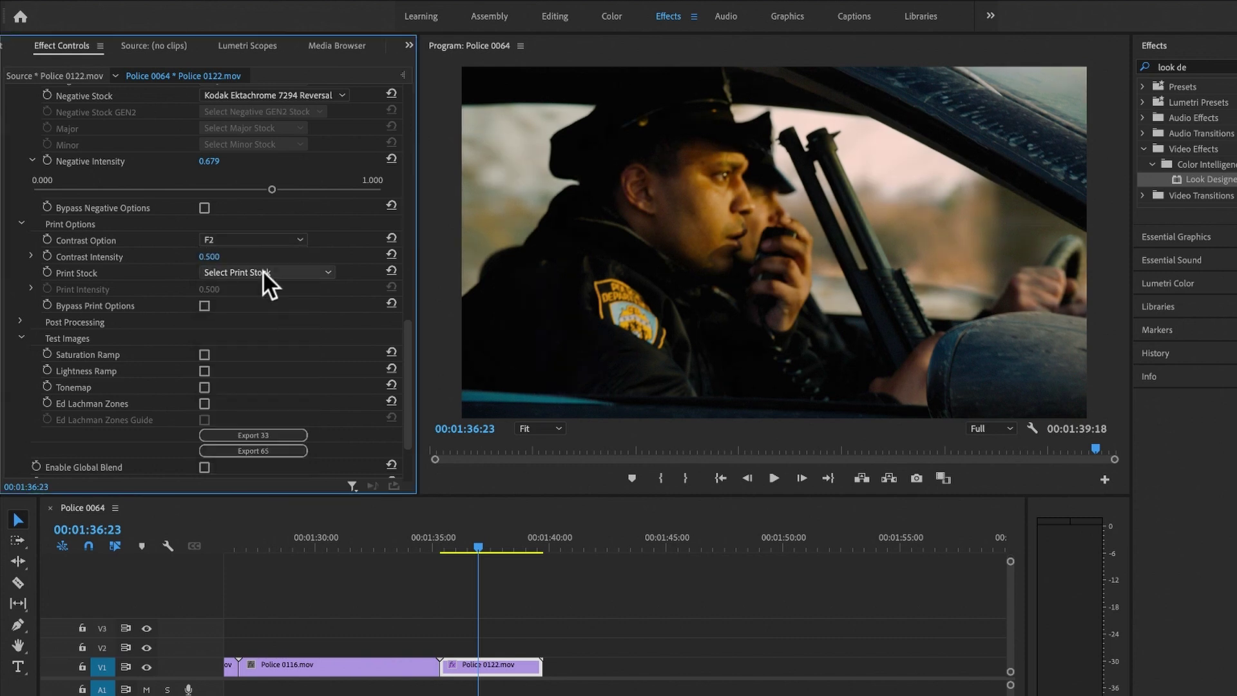
click(261, 239)
click(254, 307)
click(269, 241)
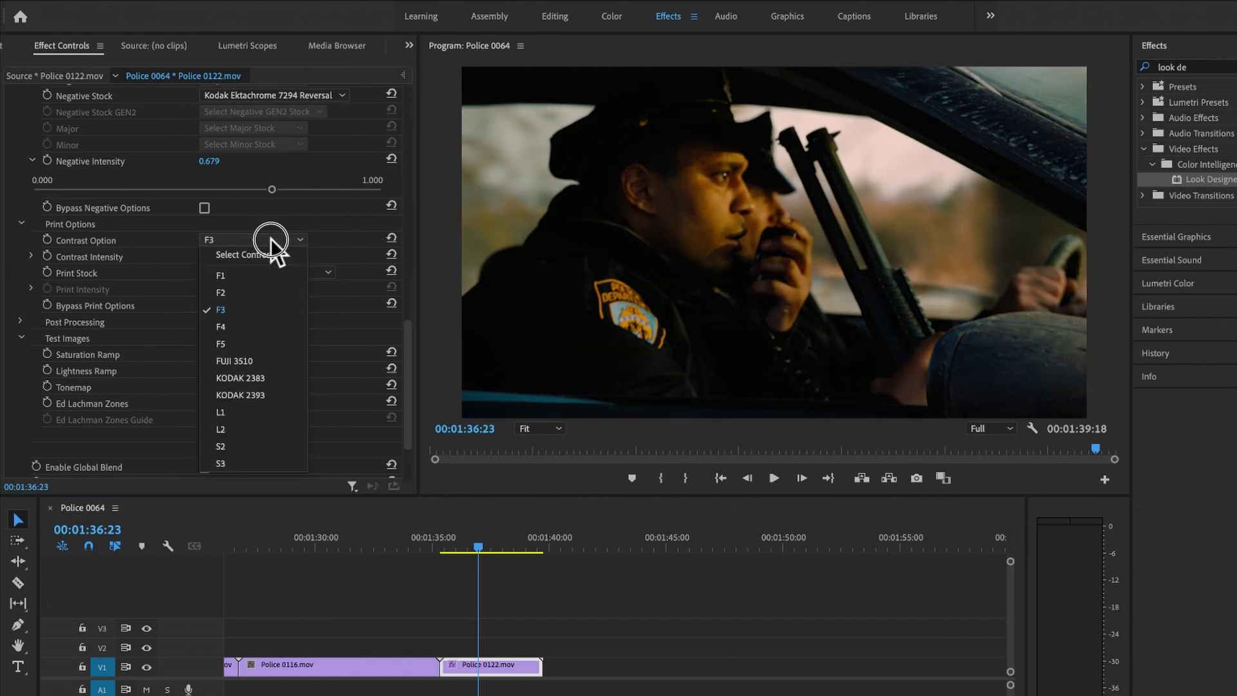
Compare KODAK 2383 with the S3 and L2 curves, then settle on KODAK 2383
click(257, 377)
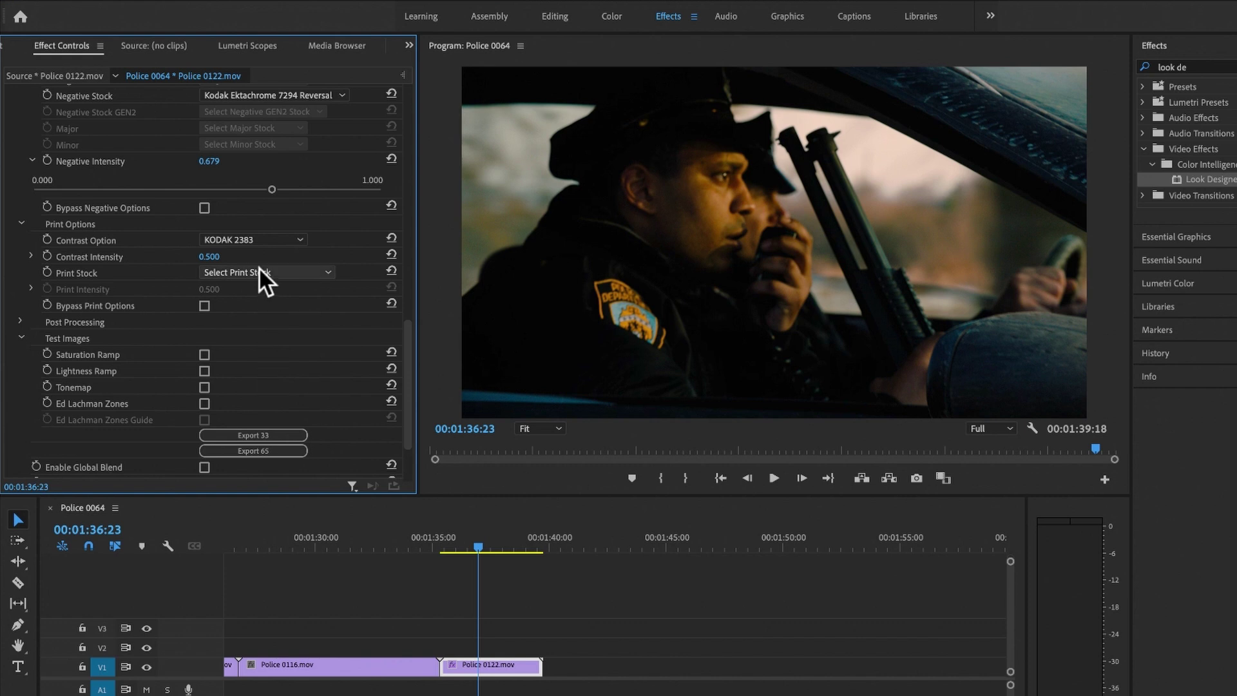
click(258, 243)
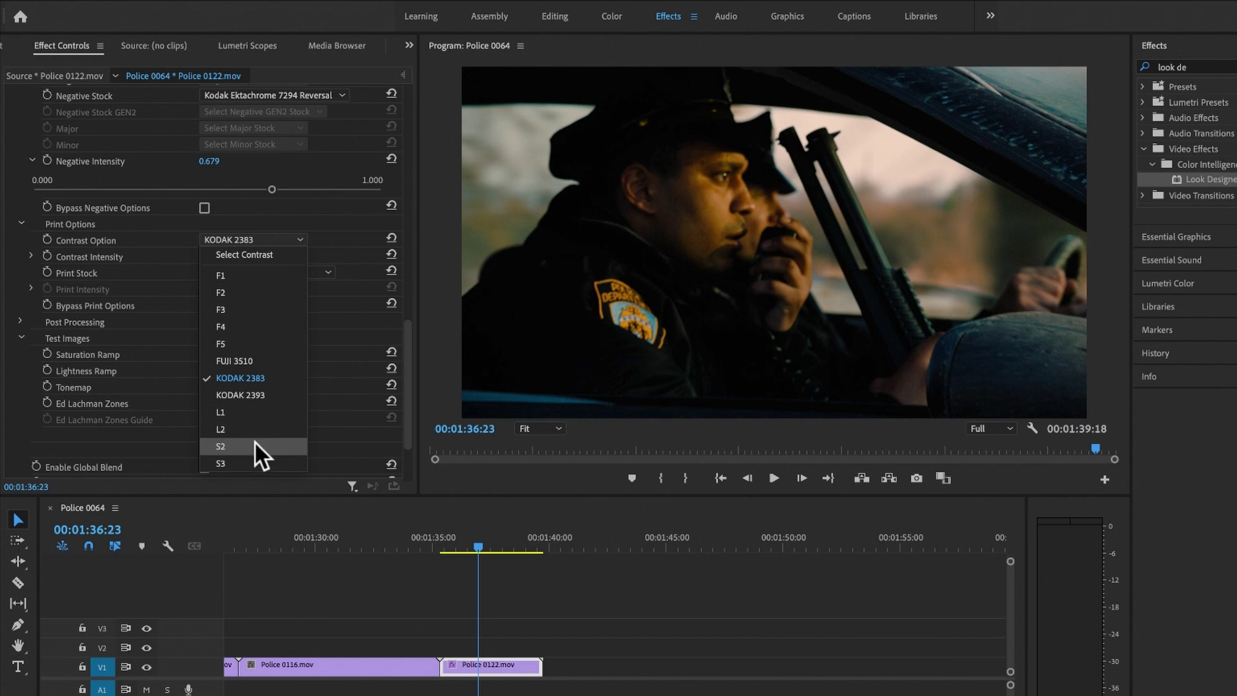
click(251, 462)
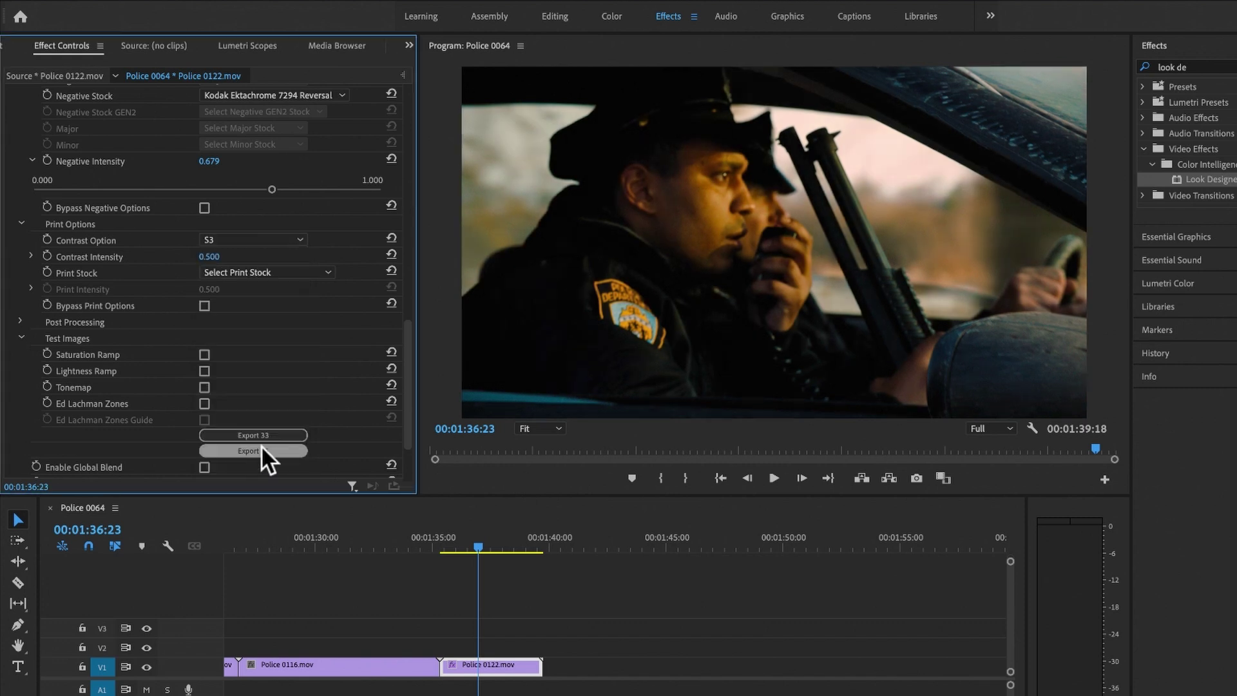
click(275, 242)
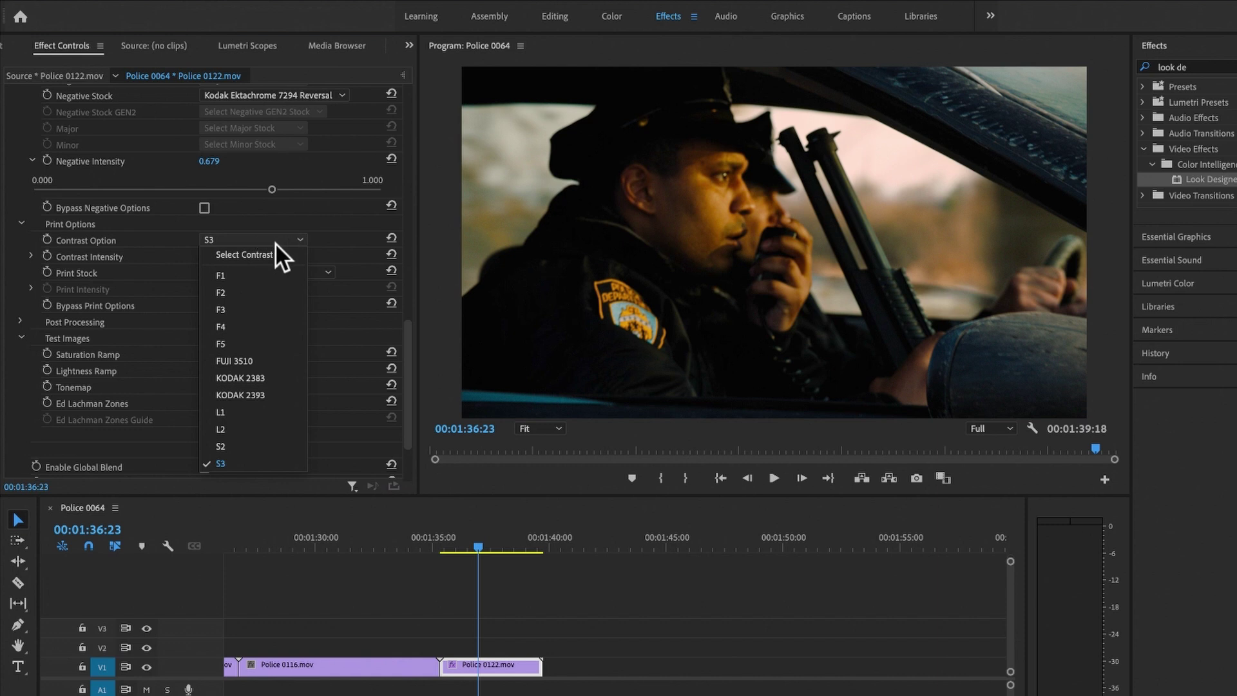
click(258, 427)
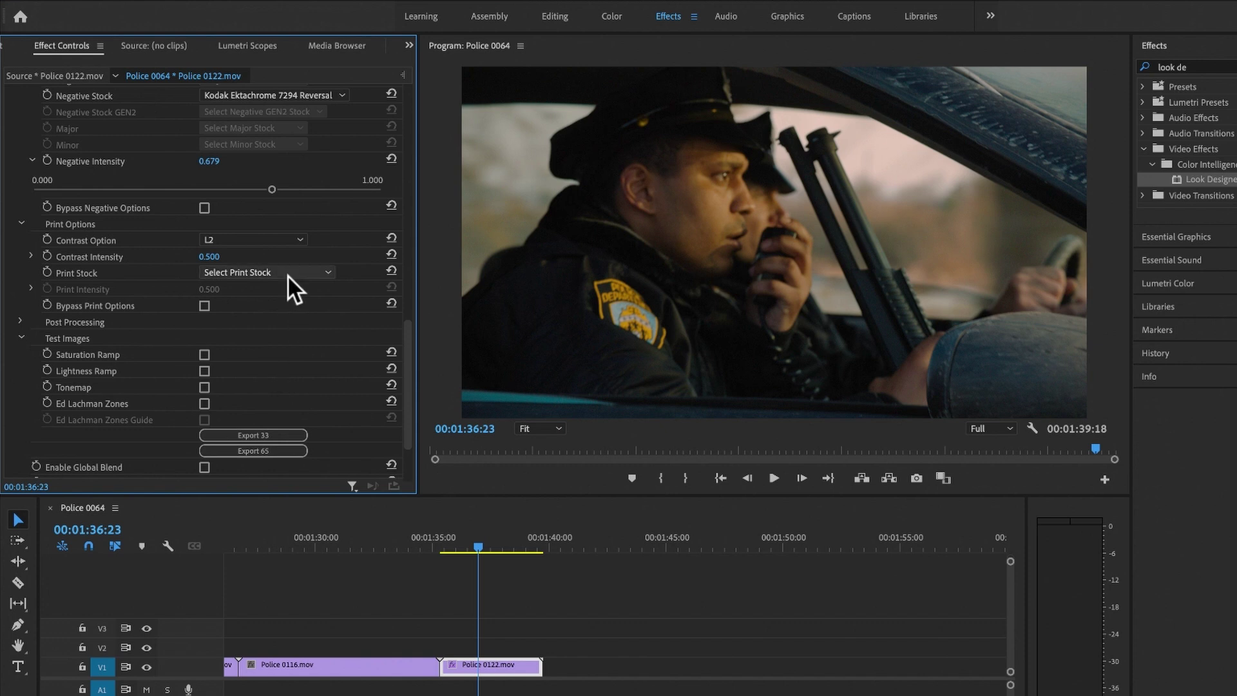
click(270, 240)
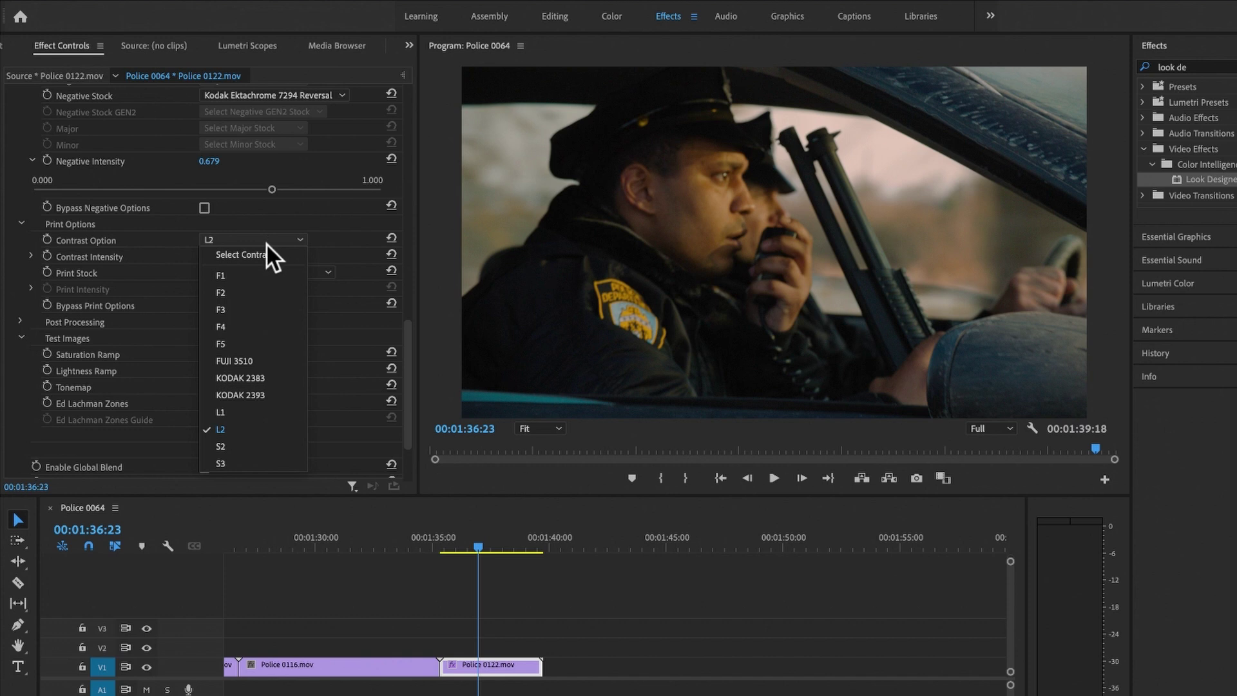
click(265, 380)
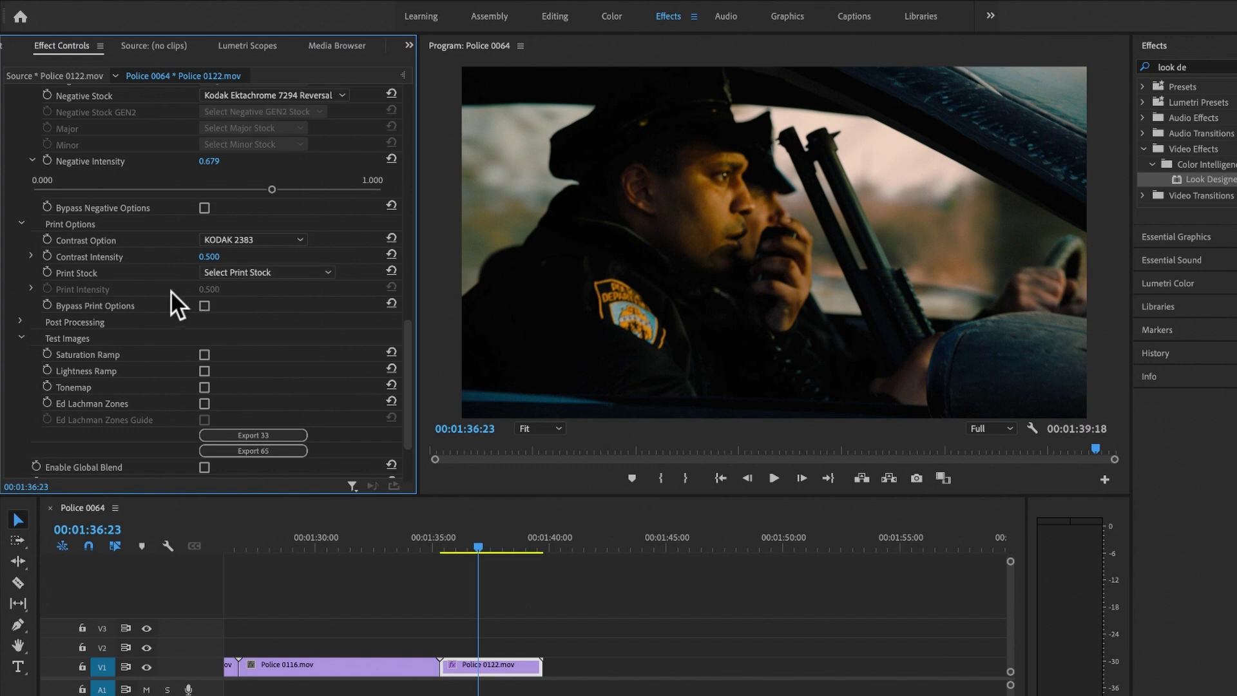
click(284, 270)
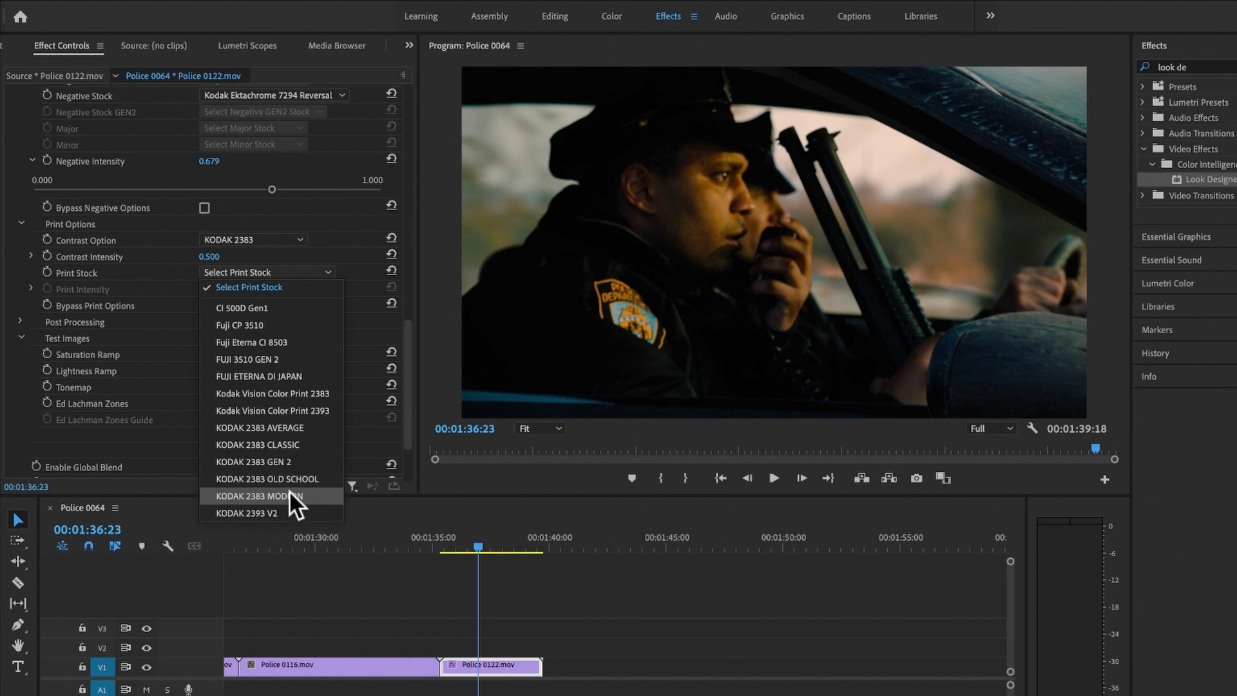
Set the print stock to KODAK 2383 MODERN, reviewing the list without changing it
click(258, 496)
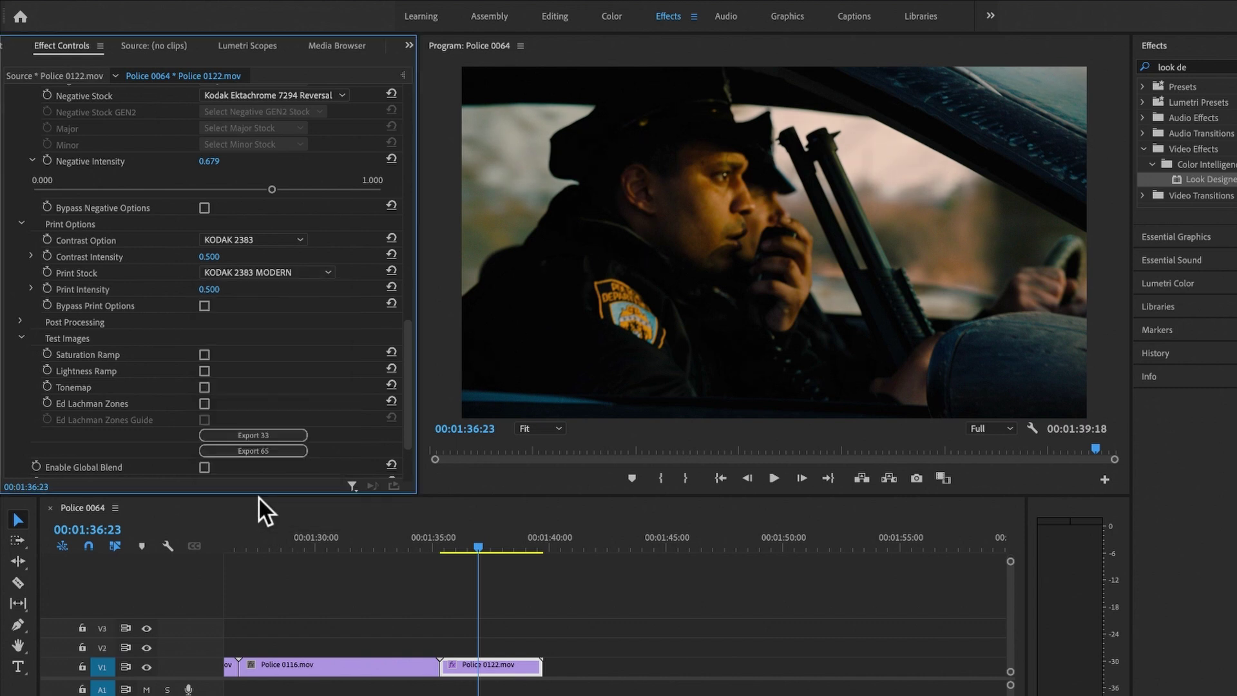
click(319, 273)
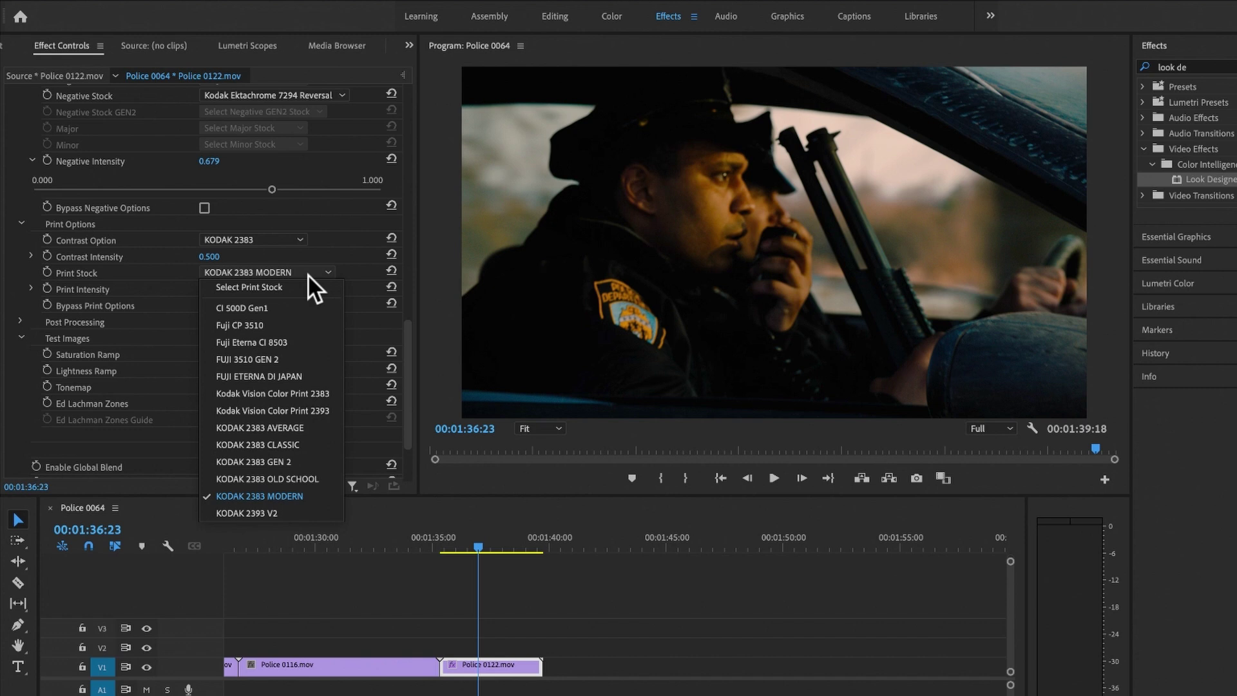
click(313, 257)
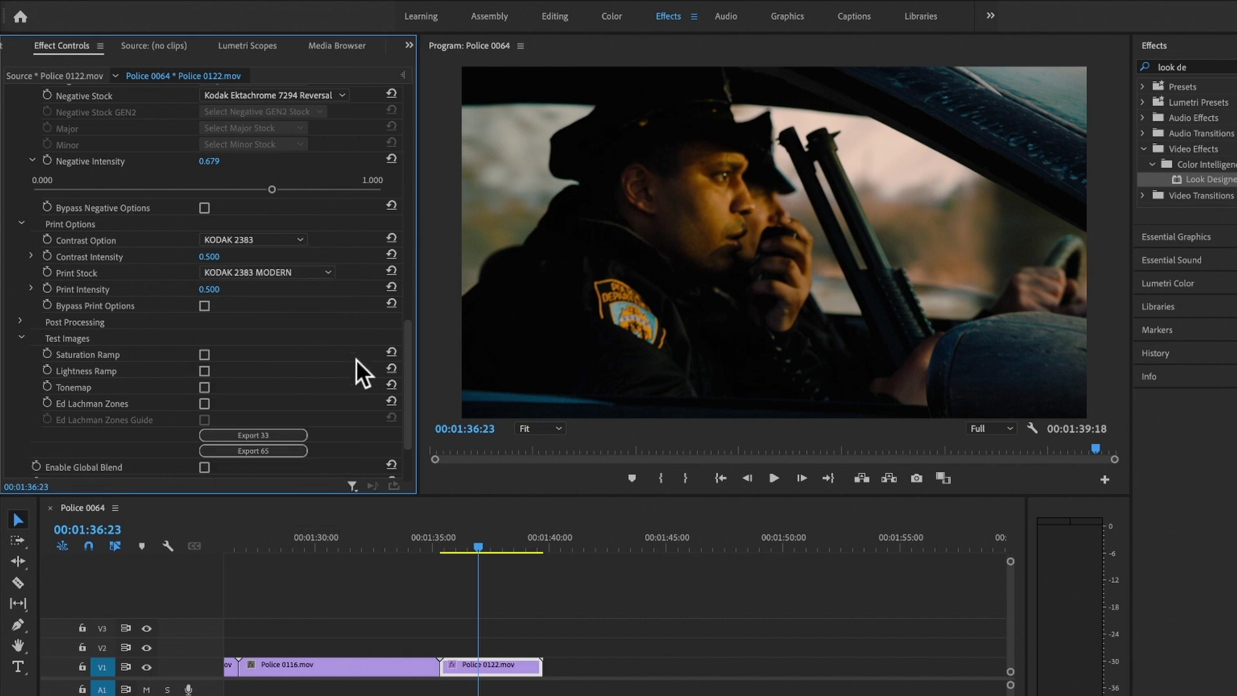
Preview the Ed Lachman Zones test image, turn it off, and expand Post Processing
scroll(355, 359, down, 3)
click(205, 326)
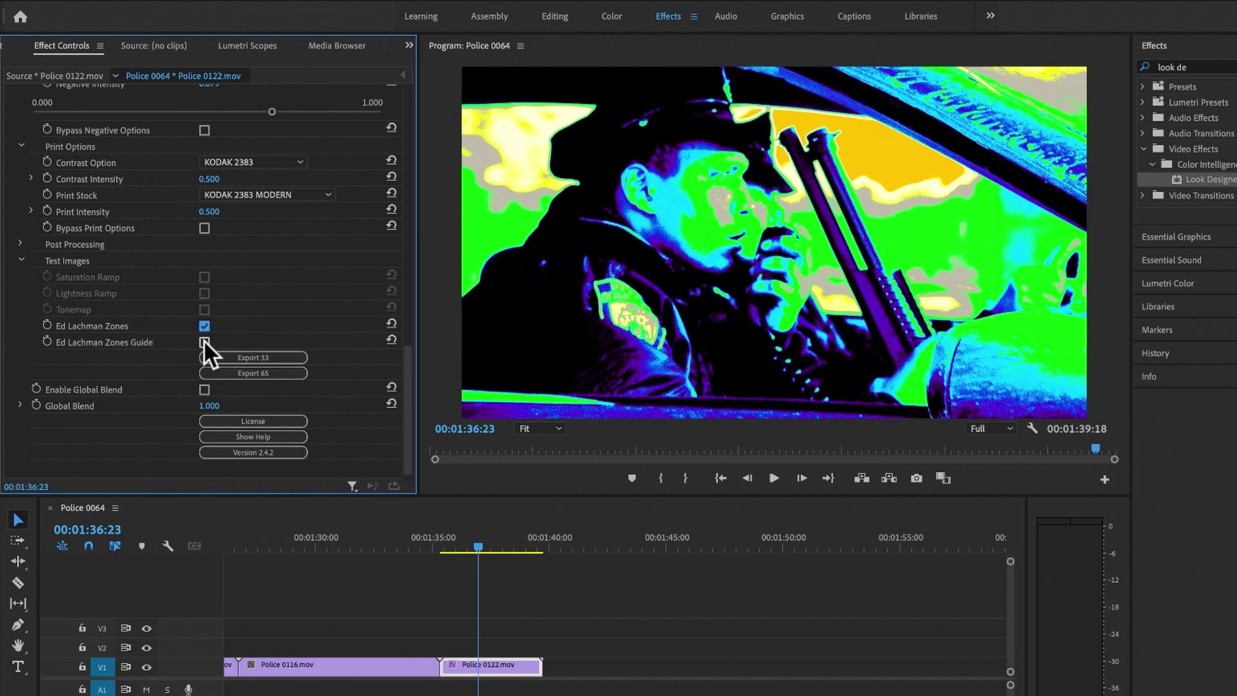
click(205, 325)
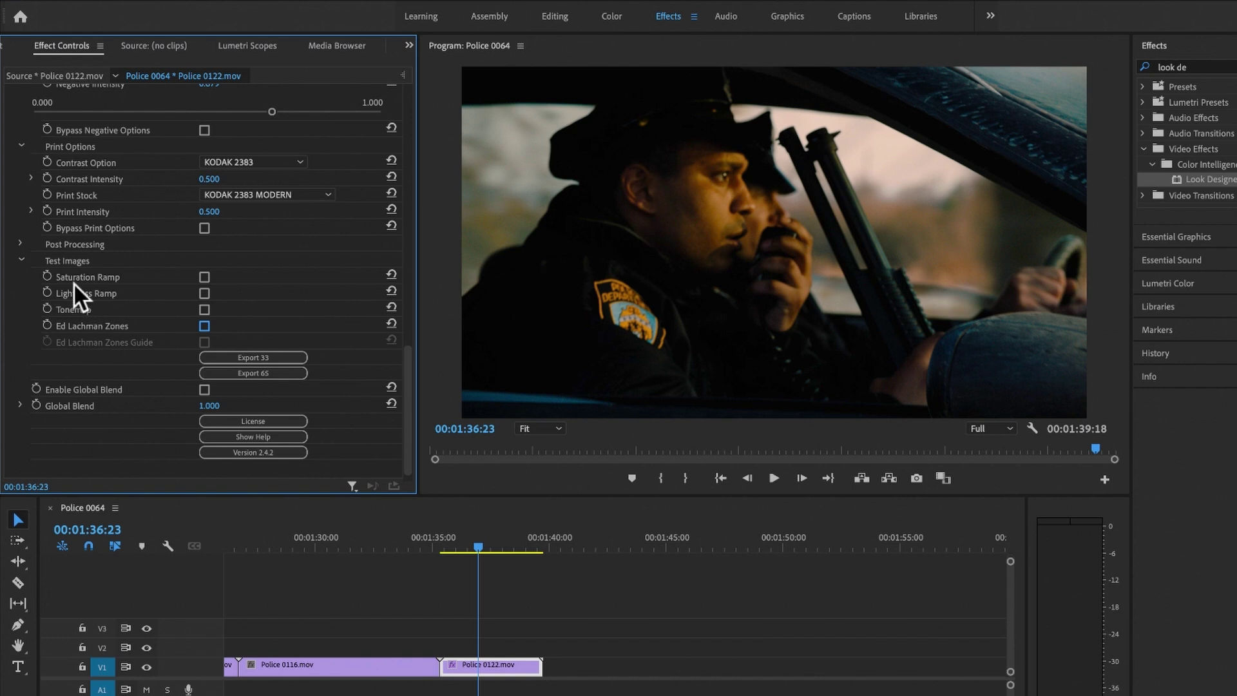
click(18, 241)
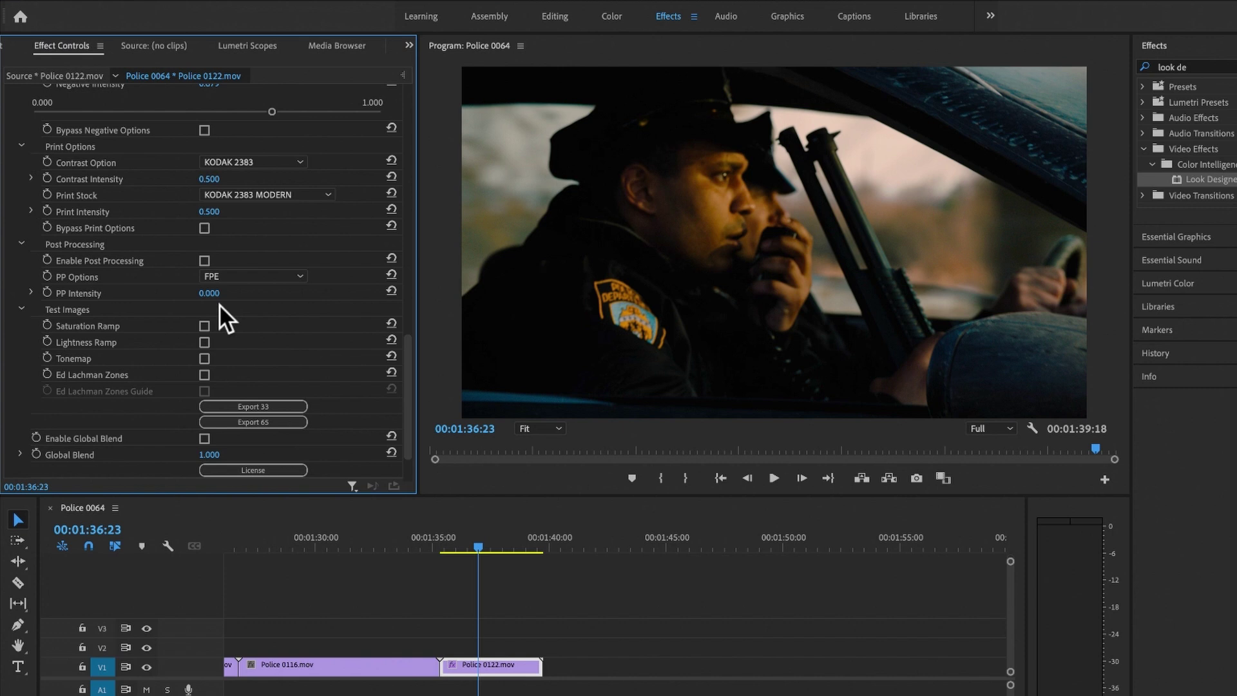
Enable post processing and raise PP Intensity to about half
click(207, 259)
click(31, 292)
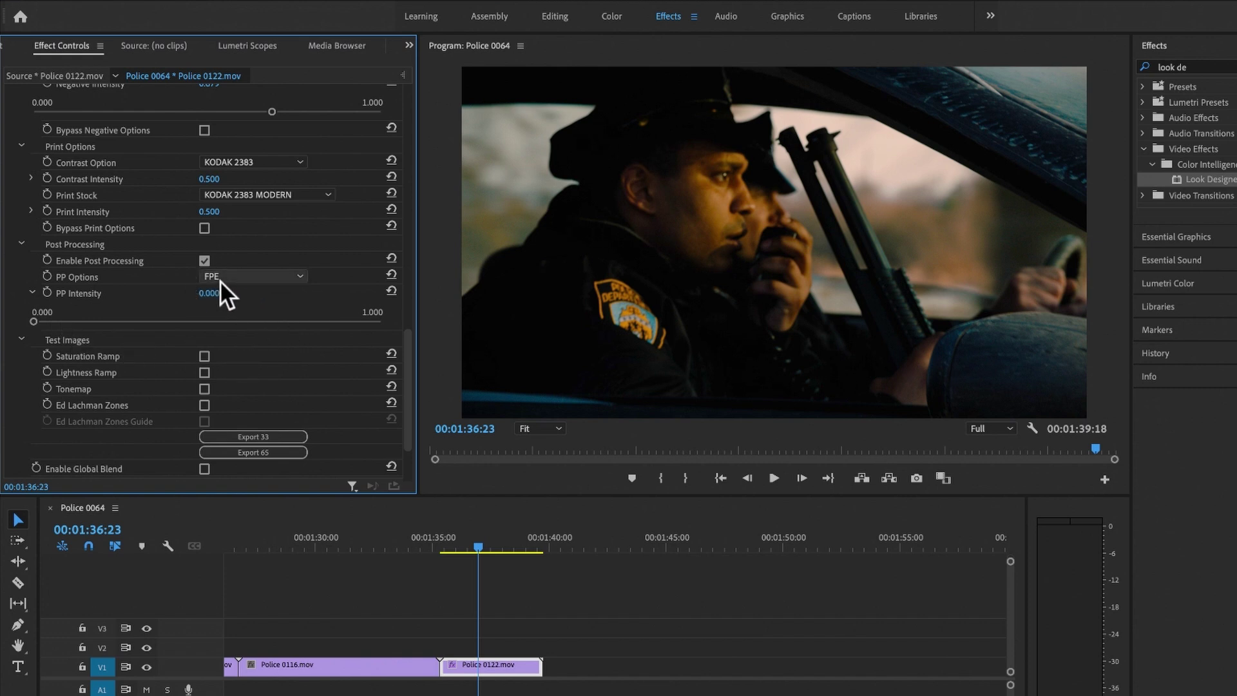
drag(41, 322, 310, 337)
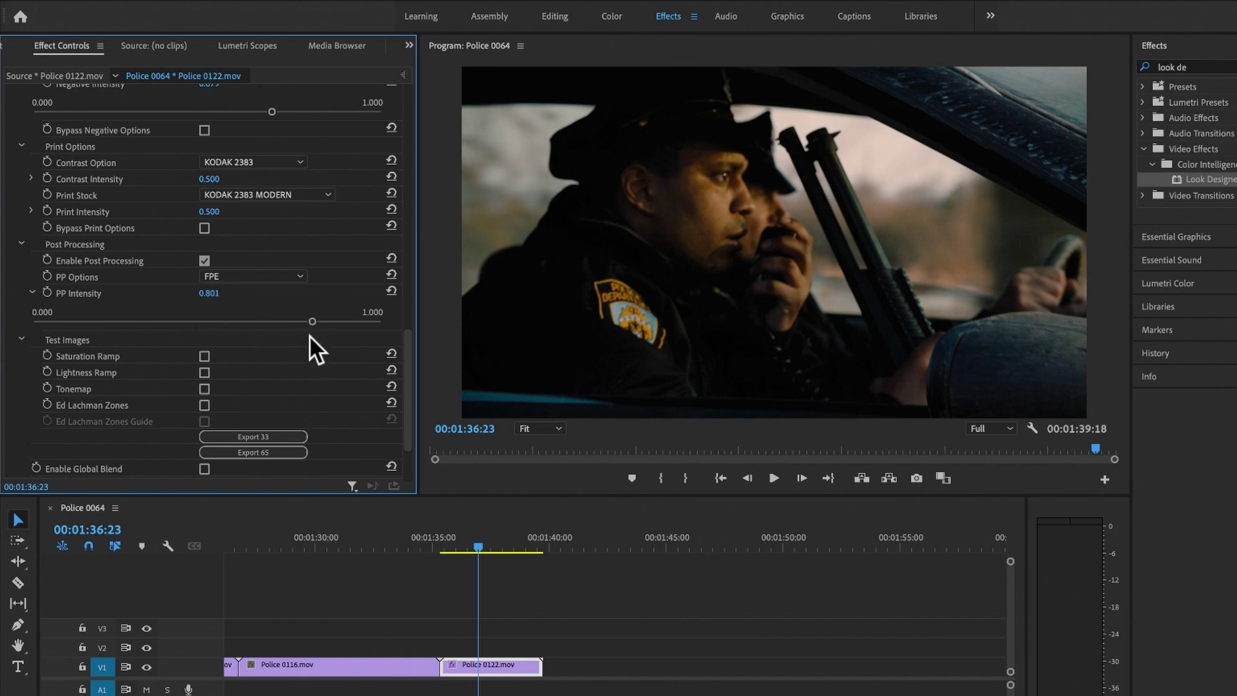
Try the ENR option, then return to FPE with PP Intensity at 0.643
click(296, 281)
click(288, 303)
drag(312, 321, 250, 322)
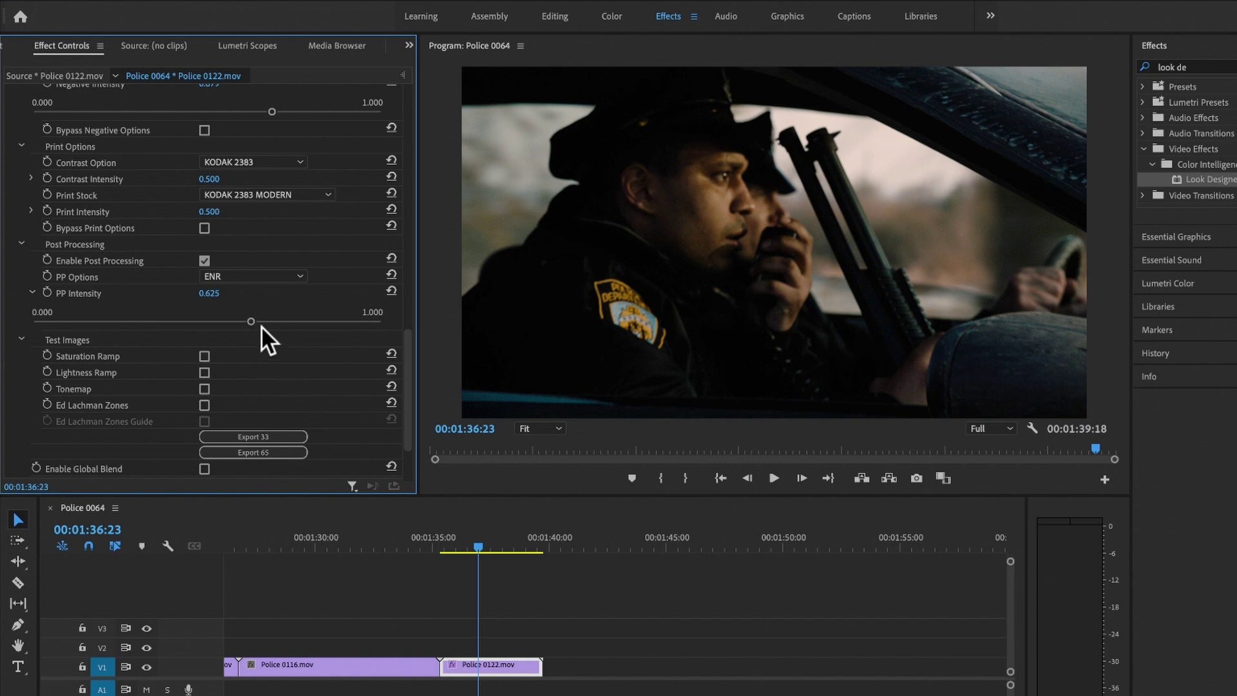
click(299, 276)
click(283, 286)
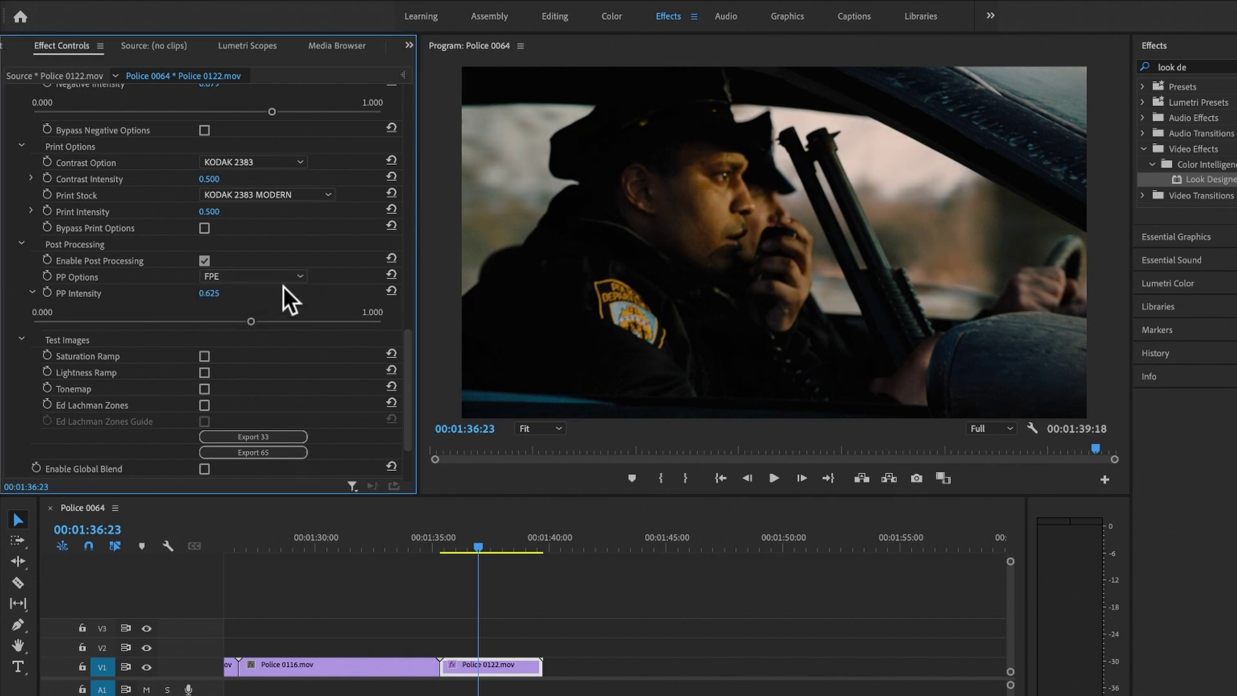
drag(251, 321, 257, 322)
scroll(206, 332, up, 6)
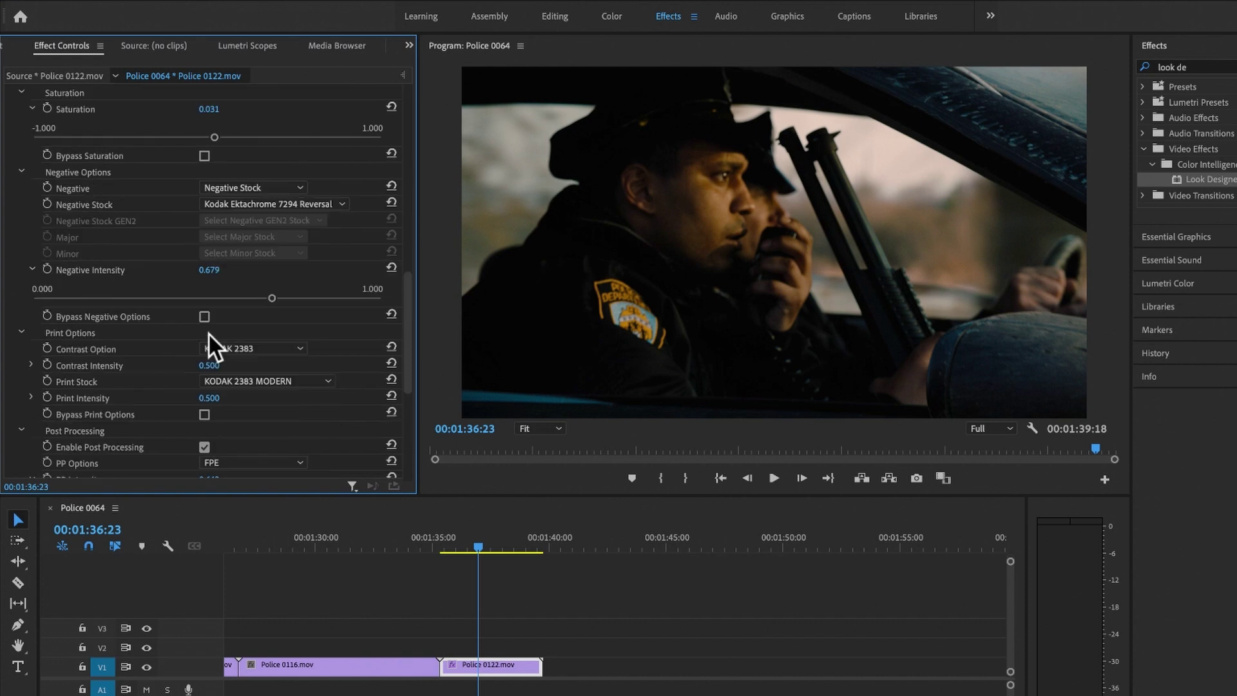
scroll(207, 335, up, 7)
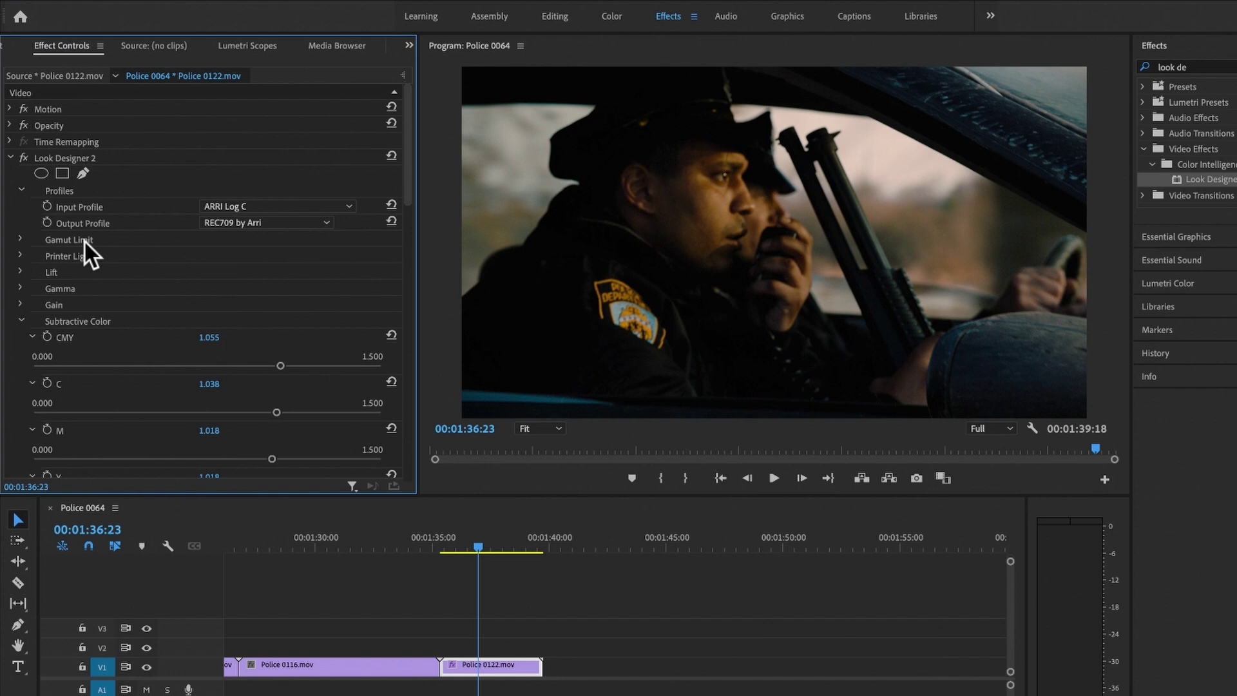
click(22, 156)
click(22, 156)
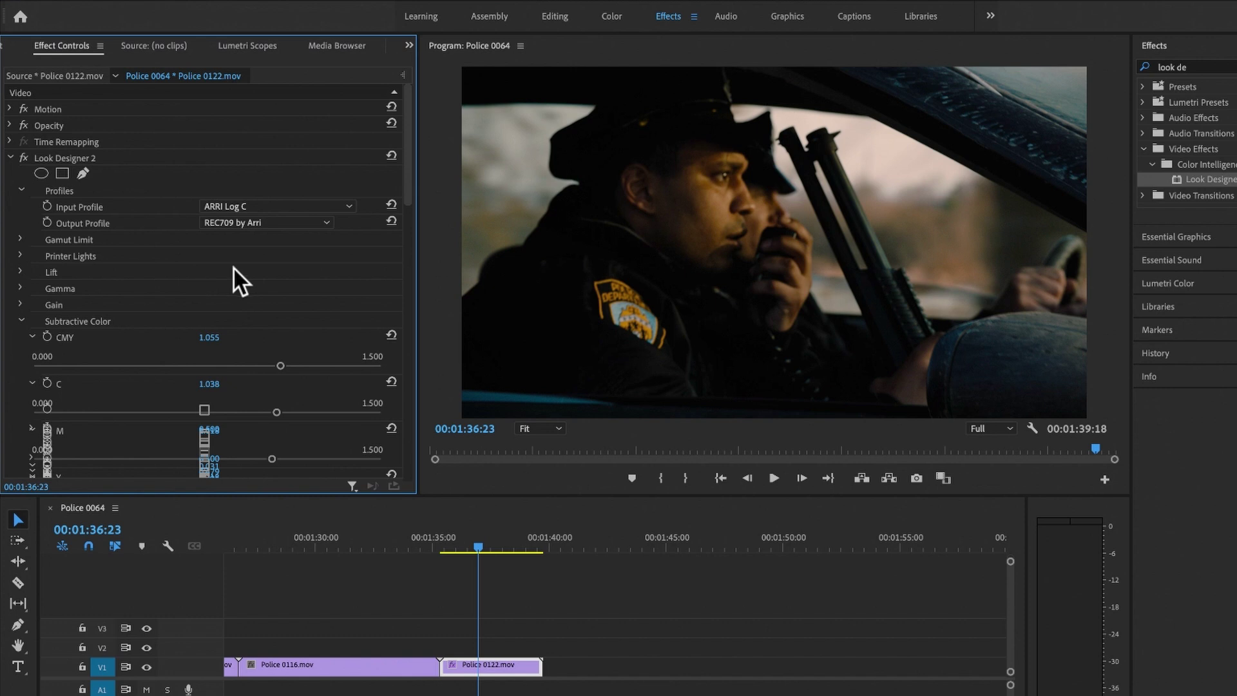
scroll(357, 350, down, 10)
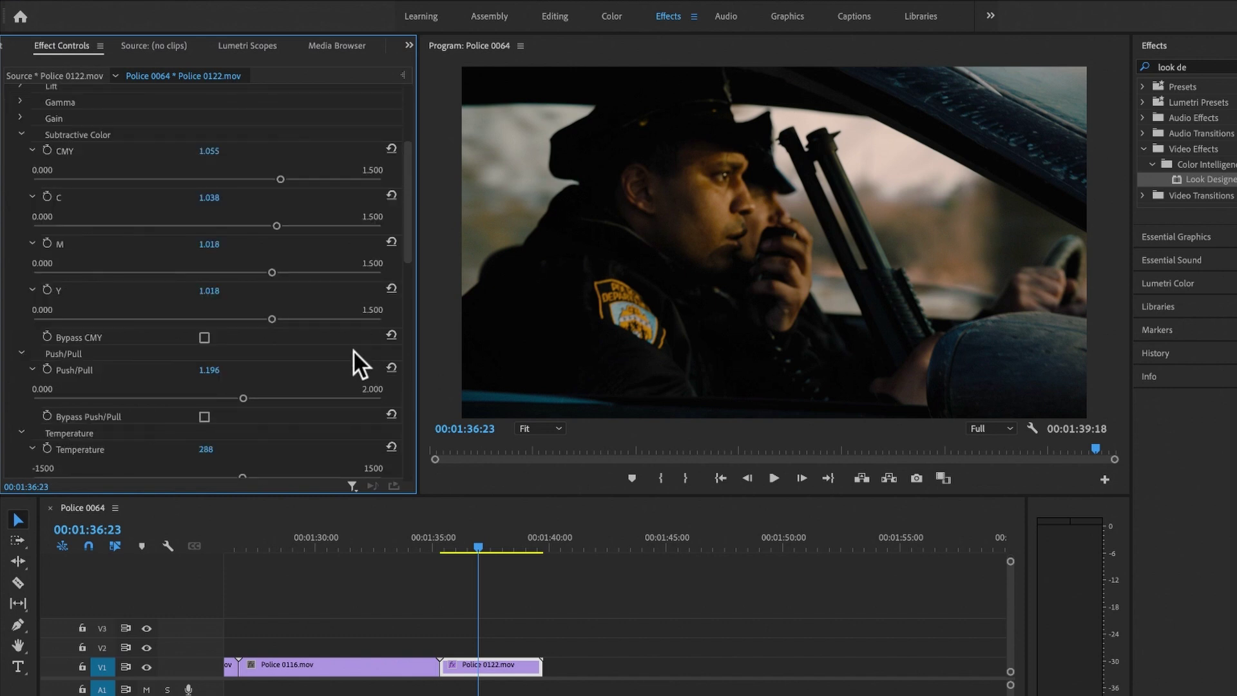
scroll(353, 351, down, 5)
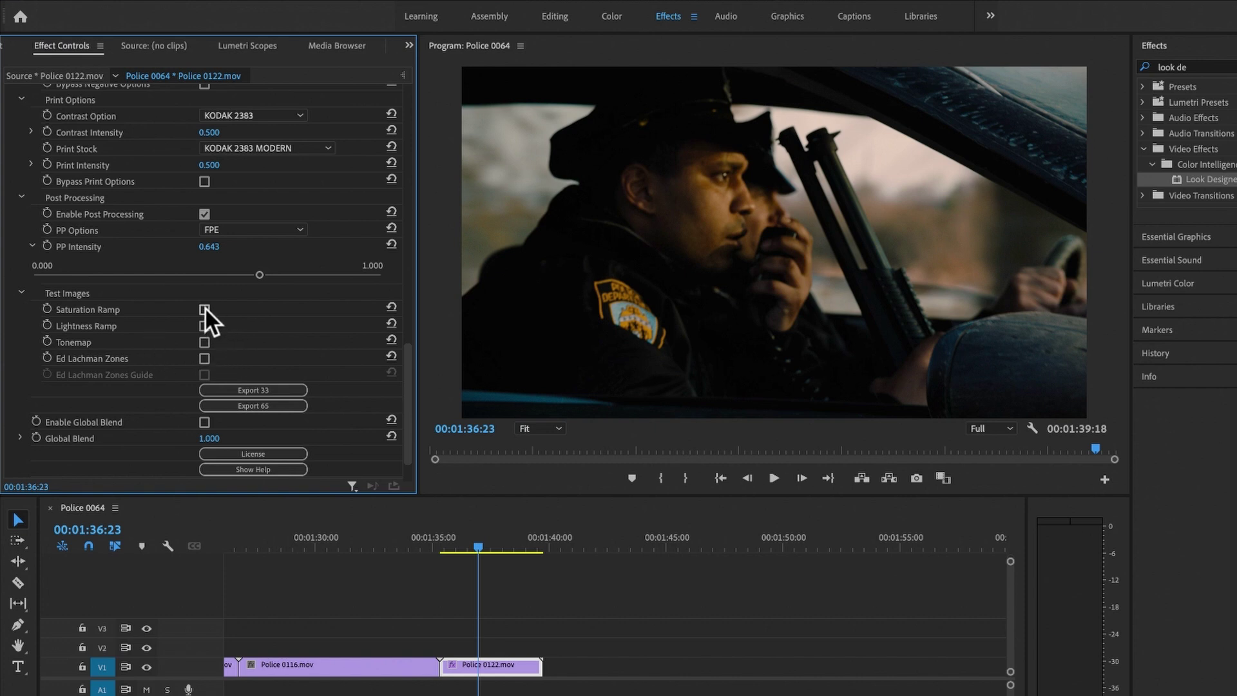
Turn on the Tonemap test image and view it in the Color workspace's Lumetri Scopes
click(205, 342)
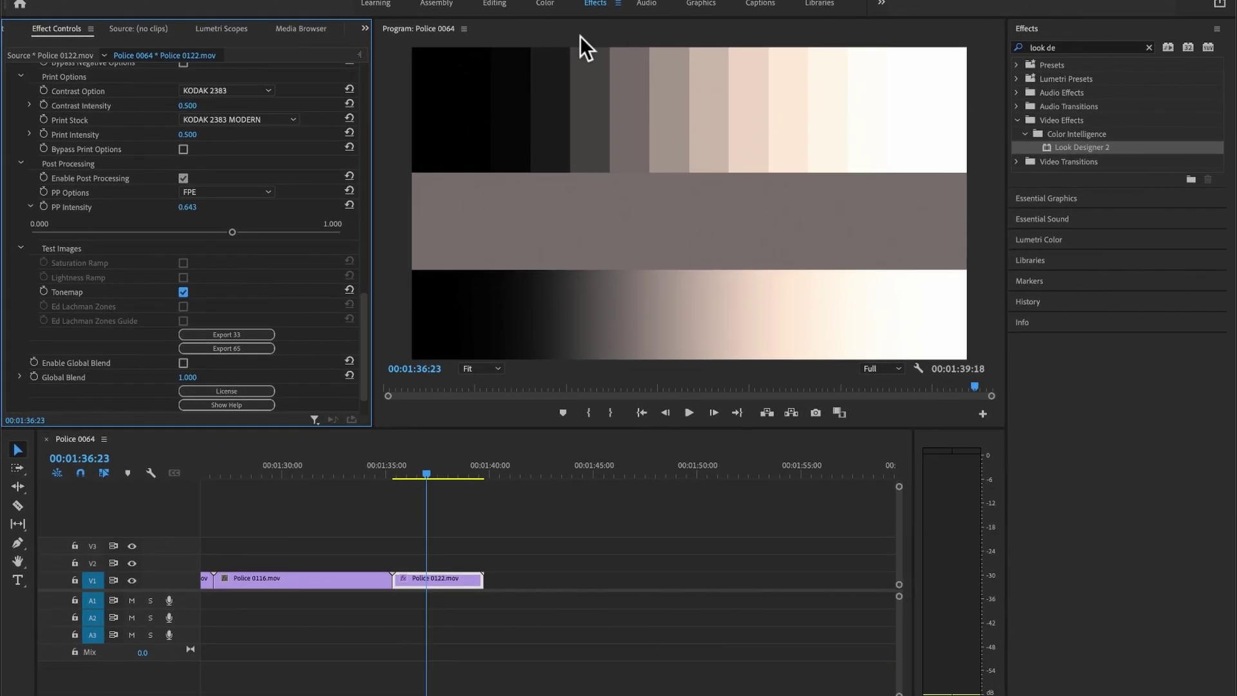
click(540, 2)
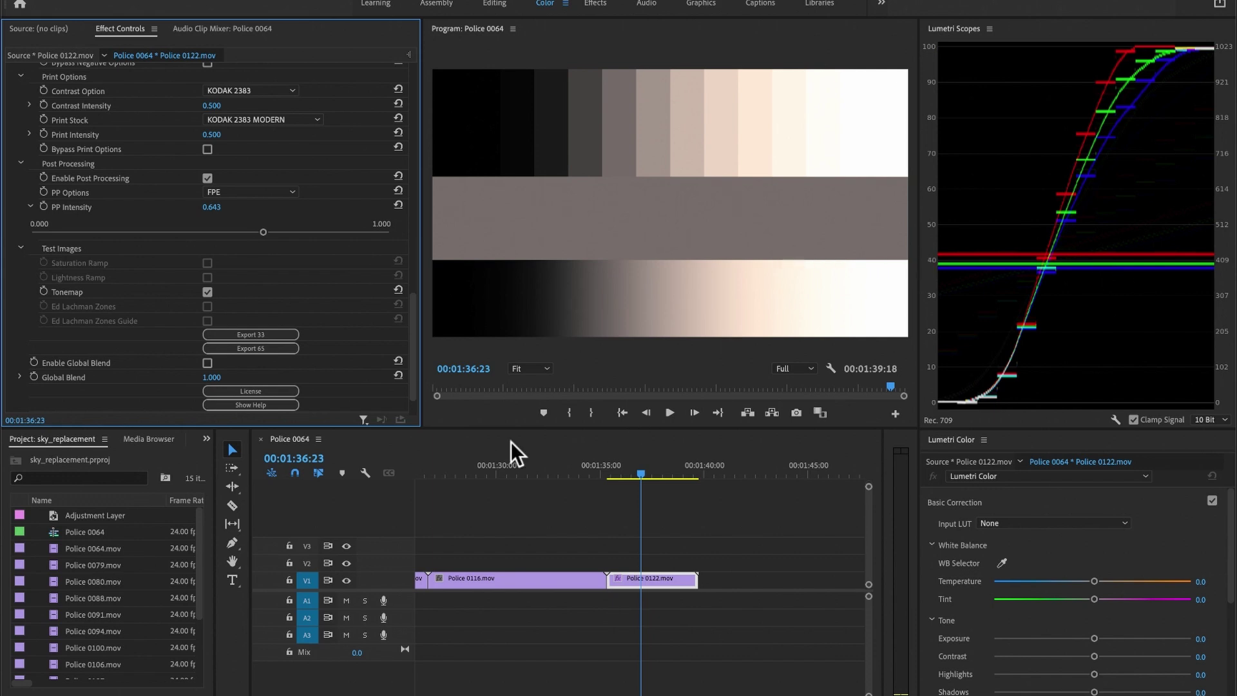
Preview the Lightness and Saturation Ramp test images, then turn all test images off
click(210, 292)
click(211, 277)
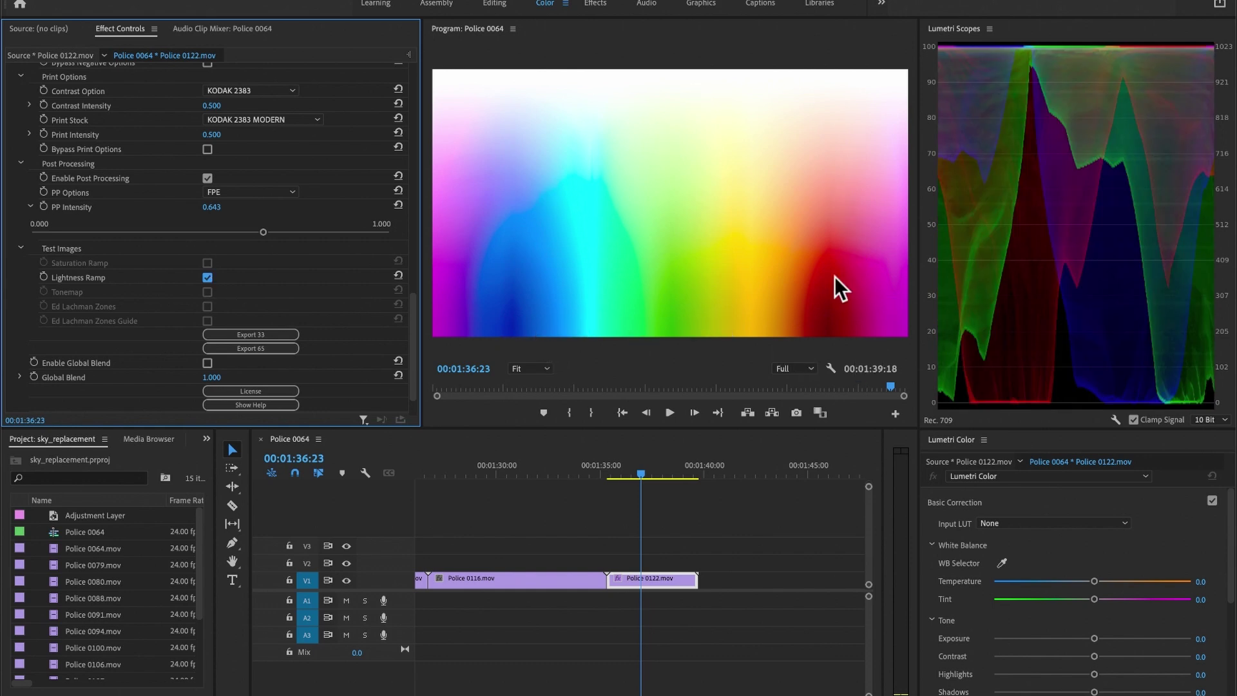
click(208, 277)
click(208, 263)
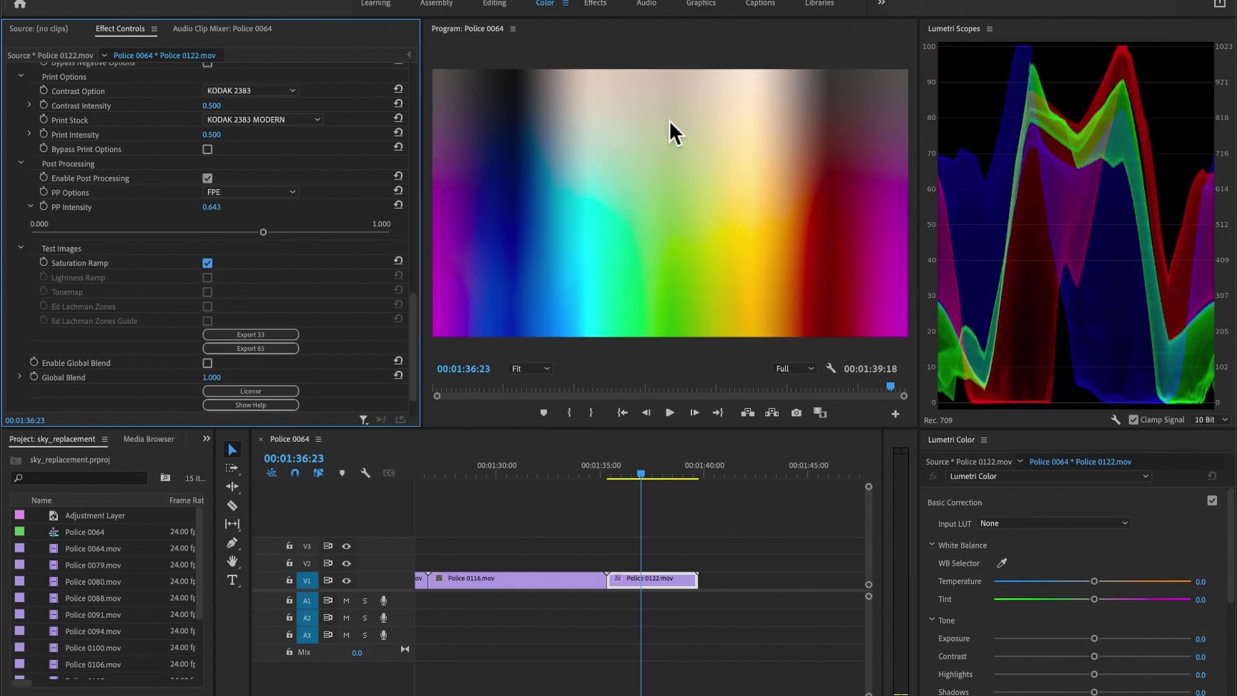
click(208, 263)
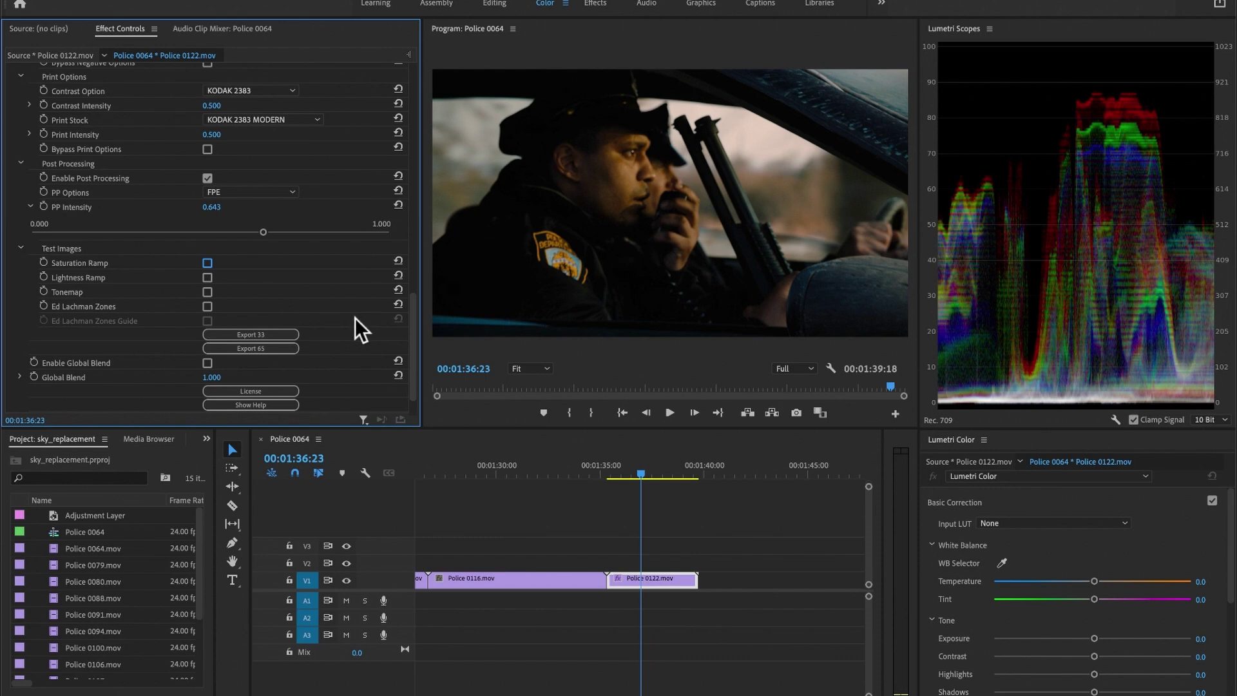
scroll(354, 318, up, 15)
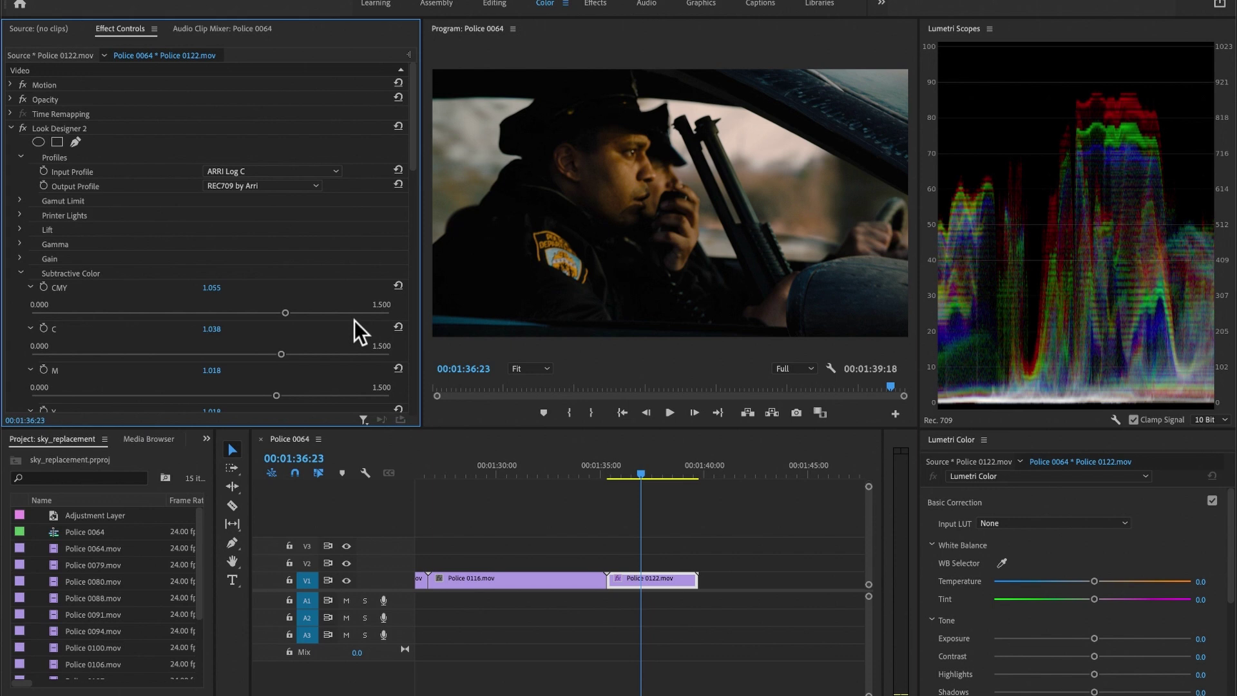